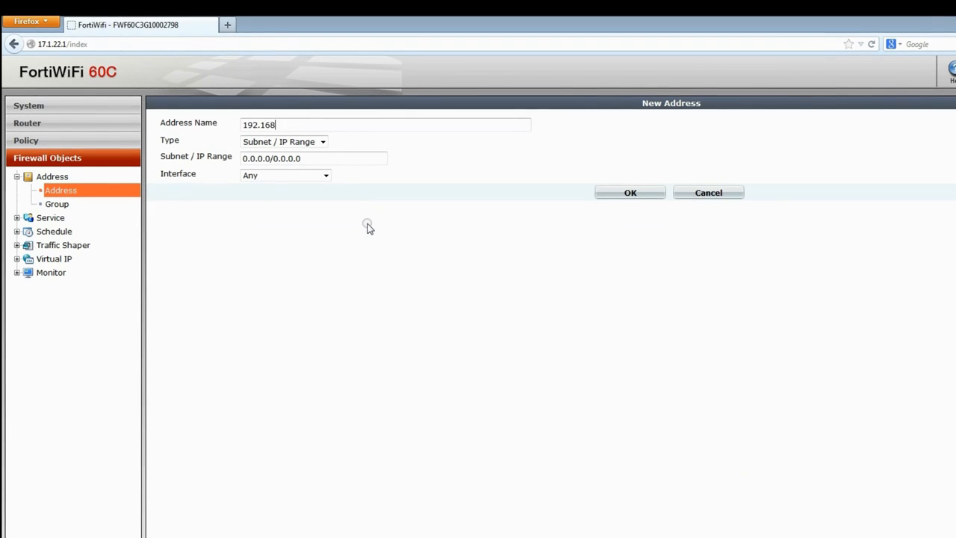
Create the firewall address 192.168.2-network with the subnet 192.168.2.0/24.
text(network)
click(328, 157)
text(192.168.2)
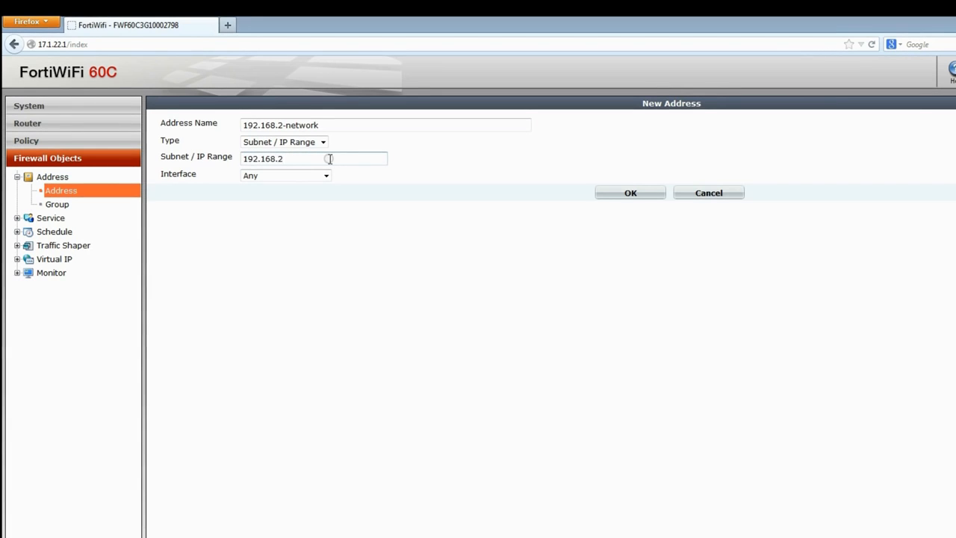
text(.0/24)
click(634, 192)
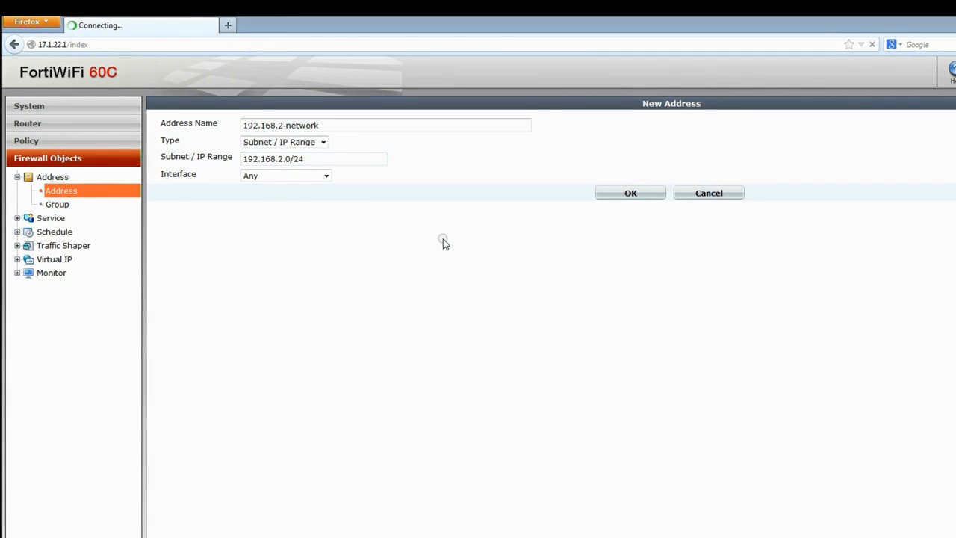
Create a second firewall address named 172.16.78-network with the subnet 172.16.78.0/24.
click(183, 104)
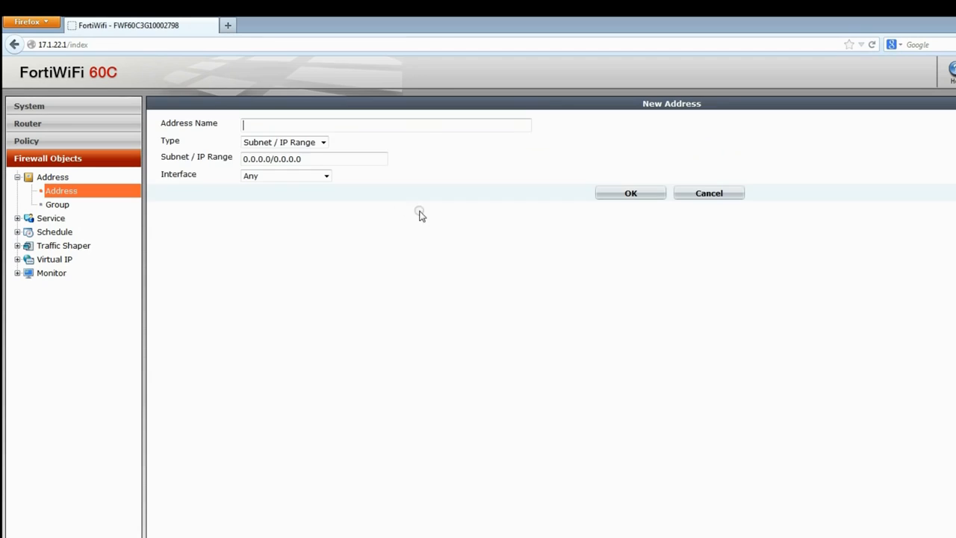
text(172.16.78-network)
triple_click(379, 156)
text(172.16.78.0/24)
click(632, 193)
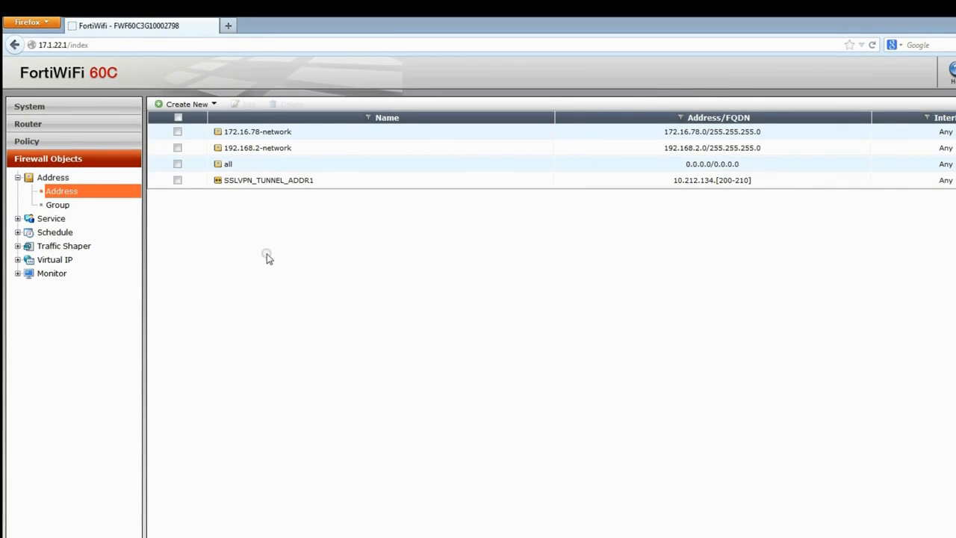
Create the address group work_networks with 172.16.78-network and 192.168.2-network as members.
click(59, 205)
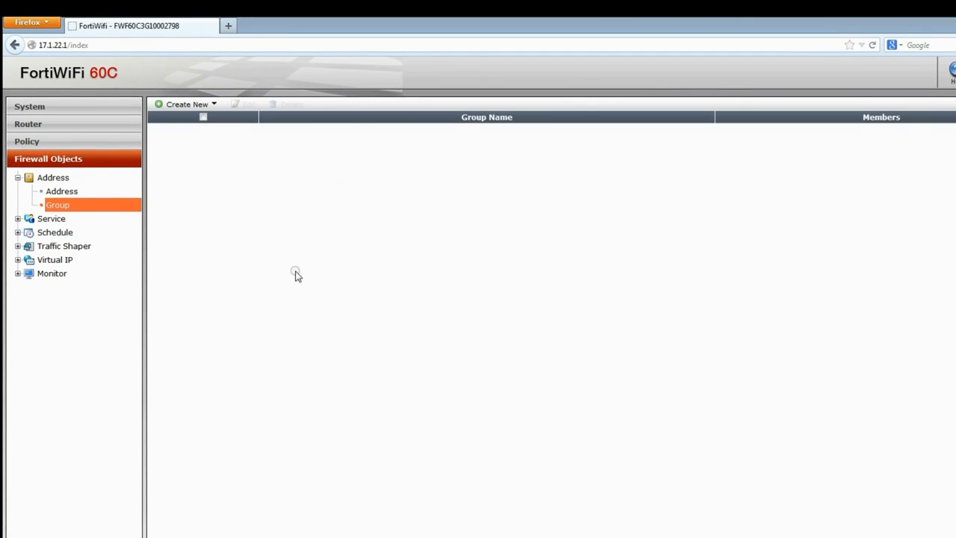
click(186, 104)
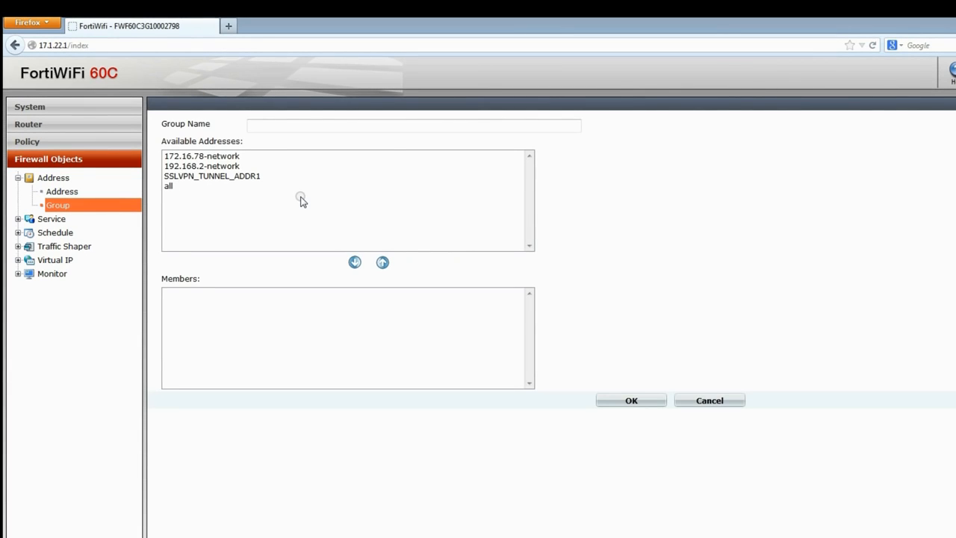
text(work_networks)
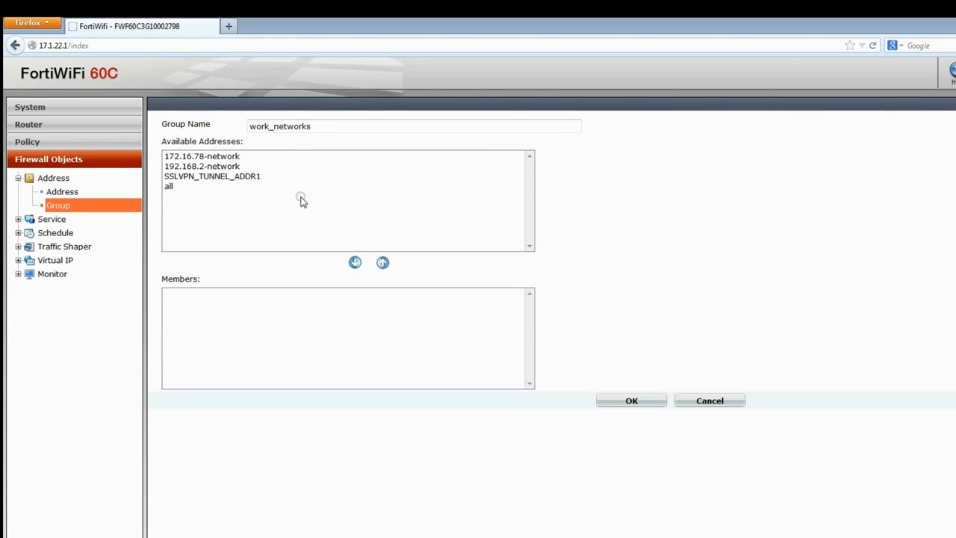
click(288, 156)
click(355, 262)
click(278, 157)
click(355, 262)
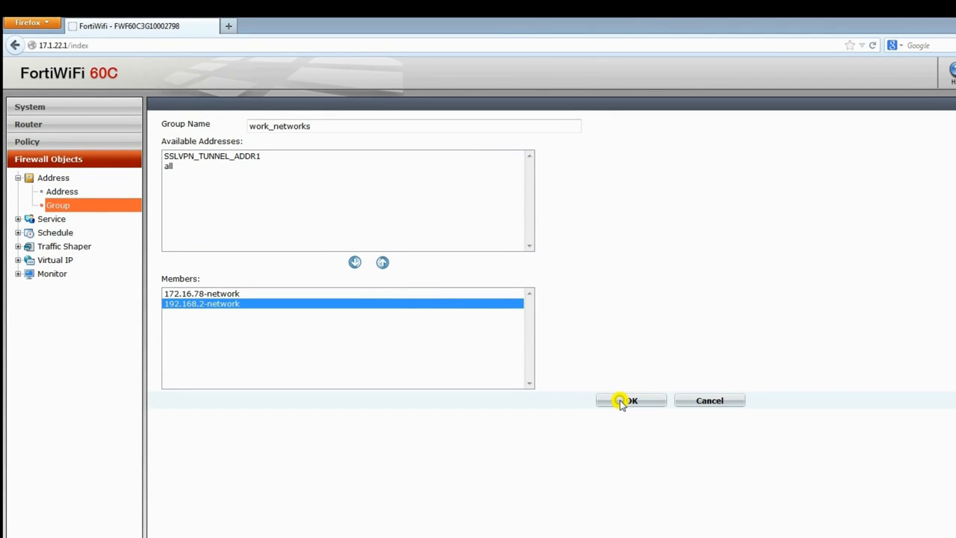
click(626, 401)
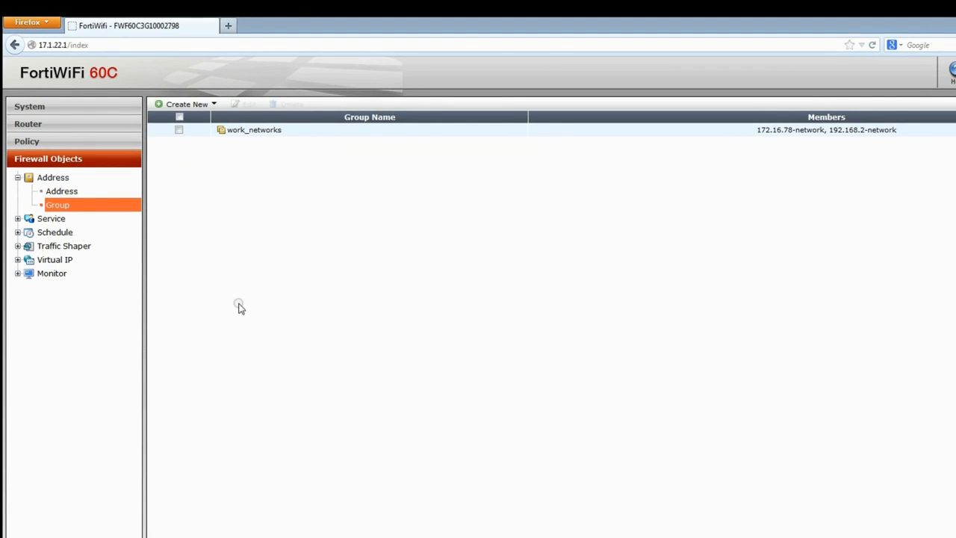
Create the firewall address fct_hosts with the IP range 10.1.1.100-10.1.1.200.
click(66, 192)
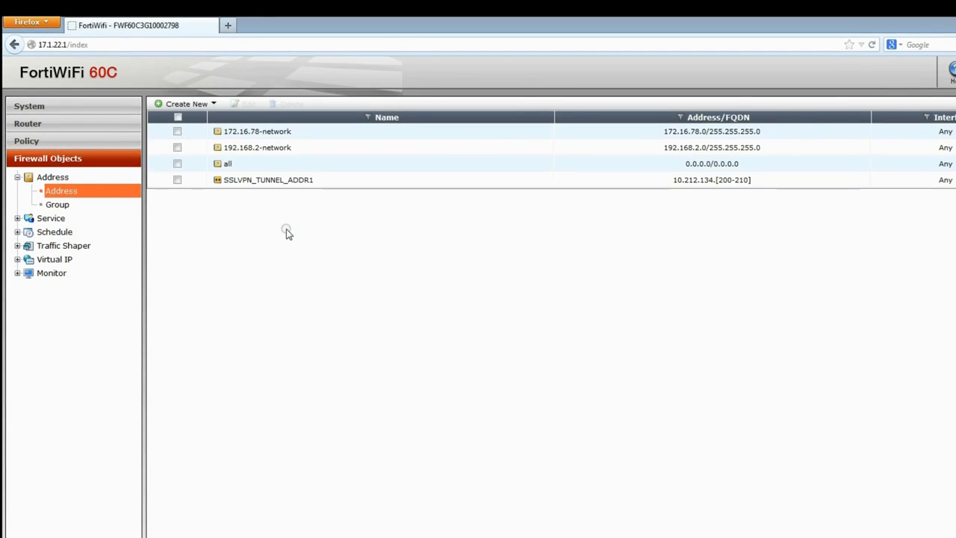
click(187, 104)
text(fct)
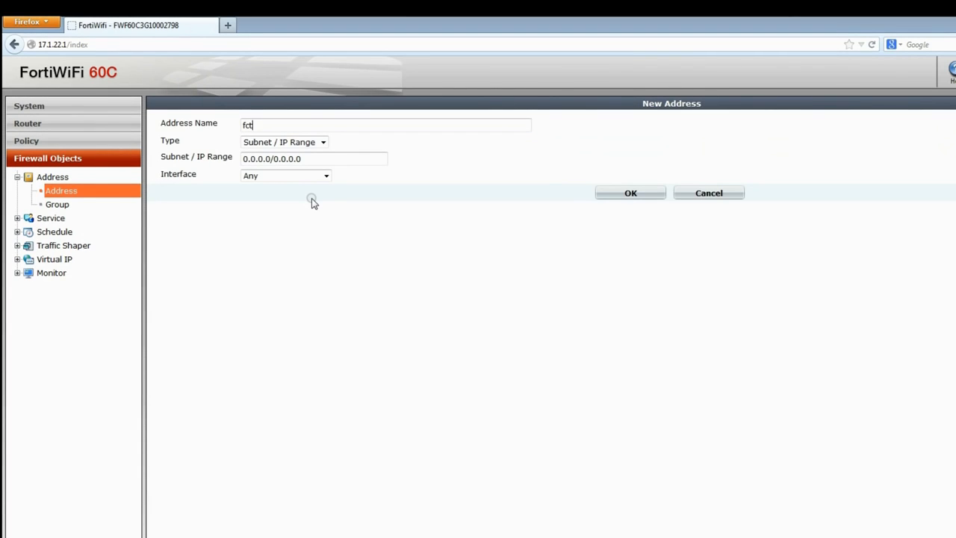
text(_hosts)
triple_click(314, 159)
text(10.1.1.100)
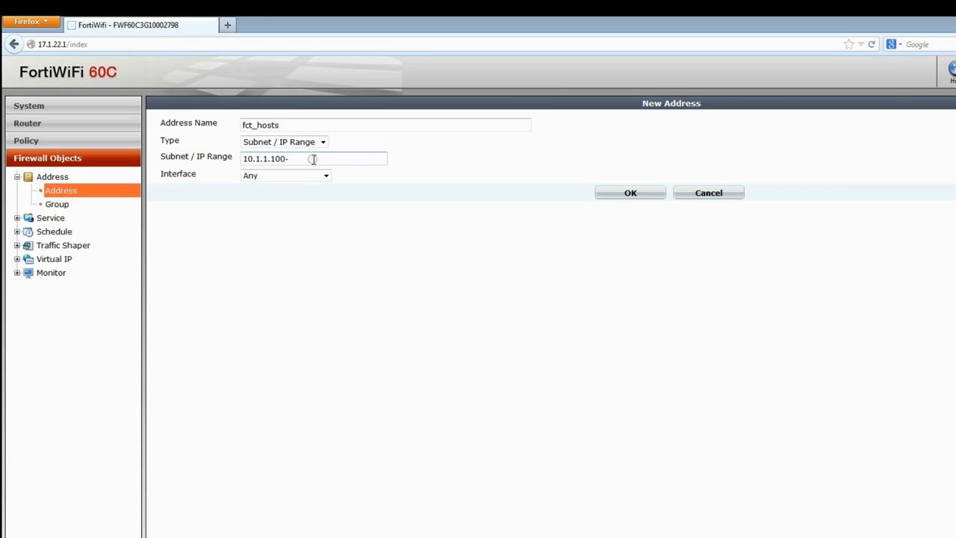
text(-10.1.1.200)
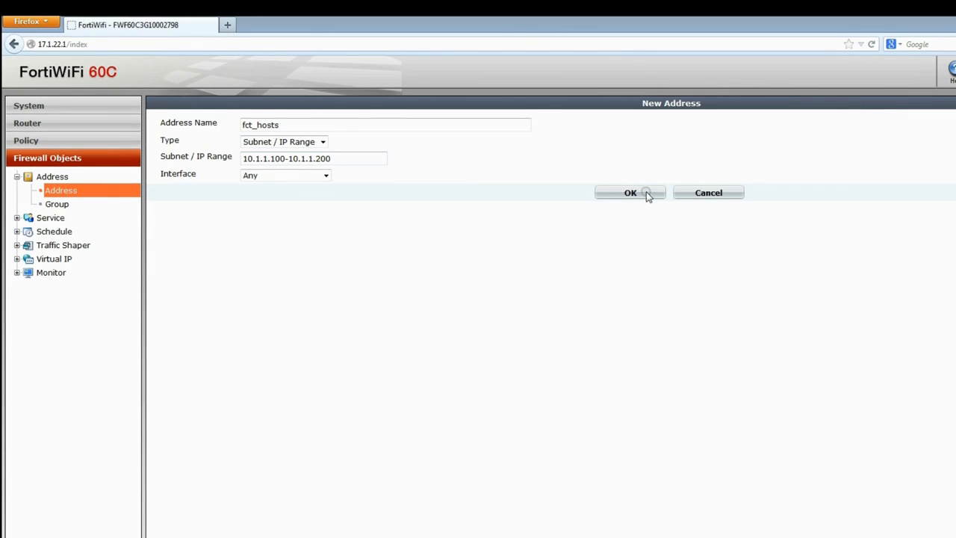
click(643, 193)
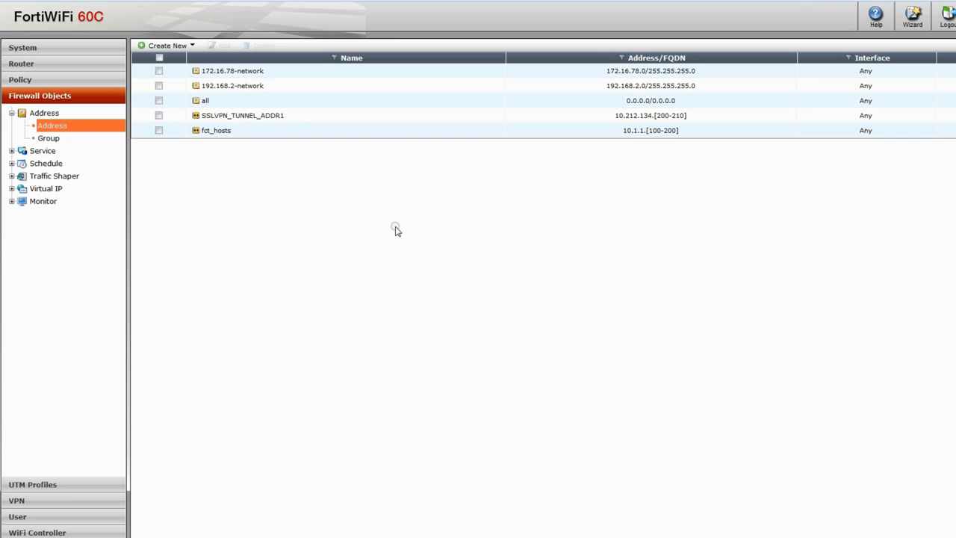
Create a local user, entering the user name and the account password.
click(15, 517)
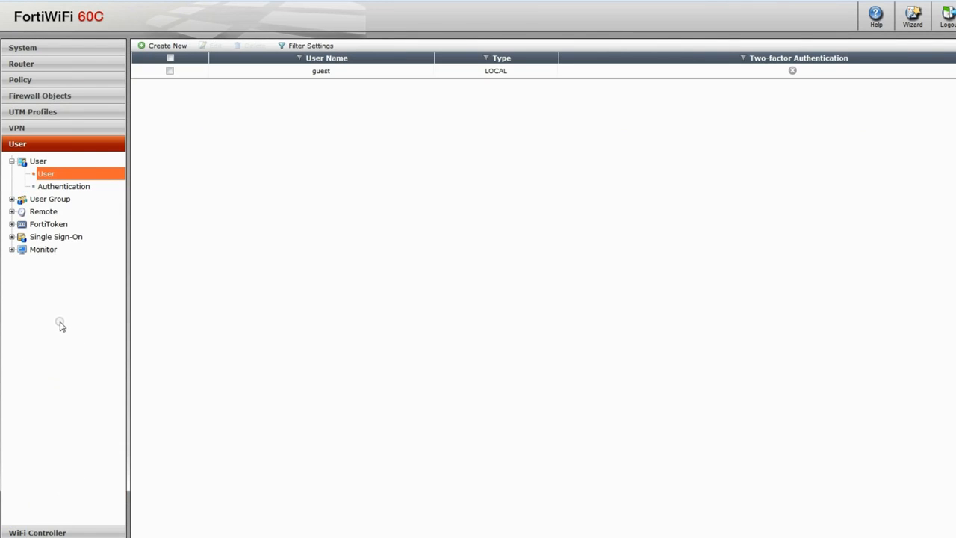
click(173, 46)
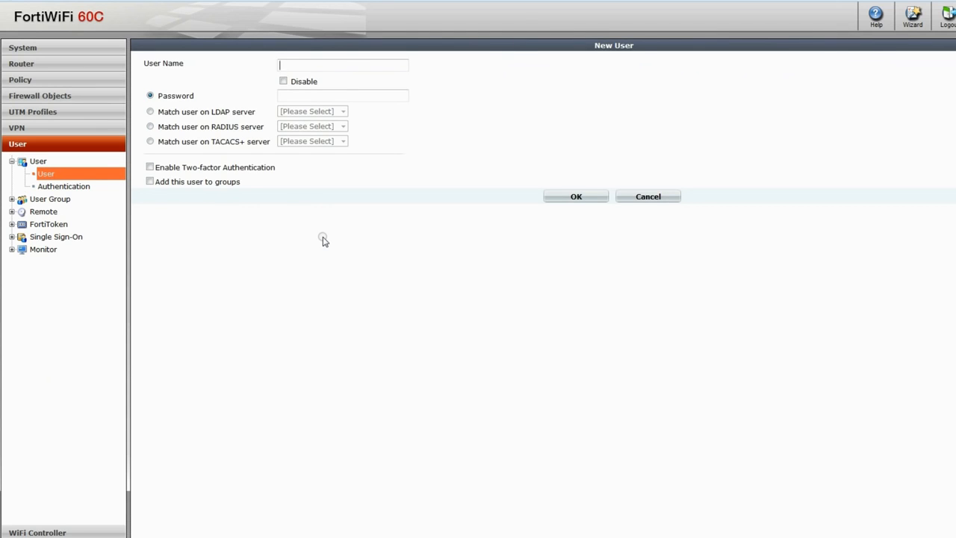
text(jack)
click(329, 96)
click(575, 196)
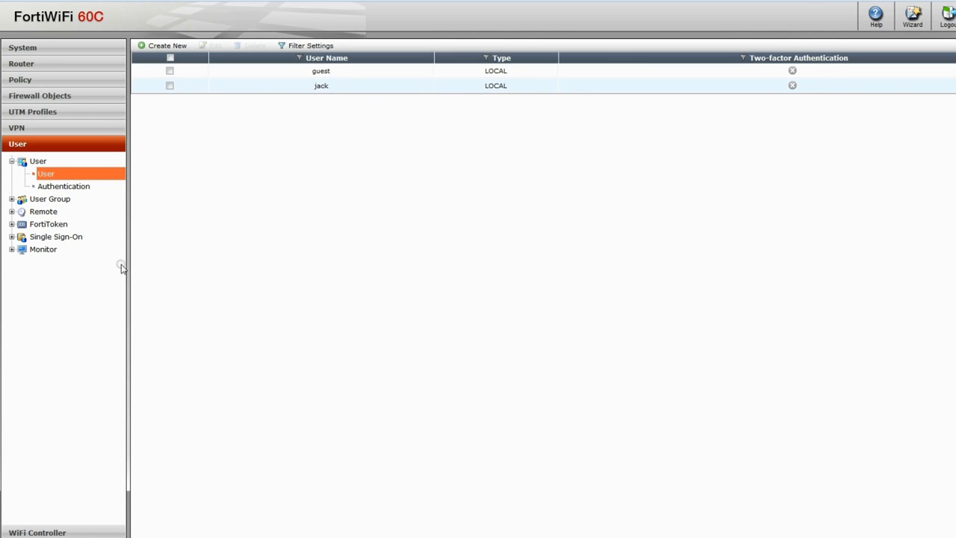
Create a firewall user group named fct-users with the newly created local user as its member.
click(61, 200)
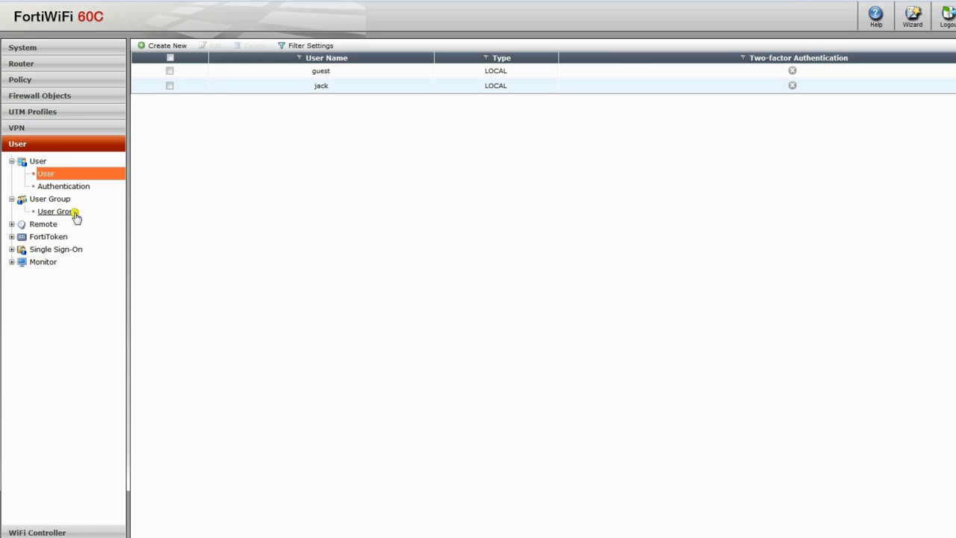
click(75, 215)
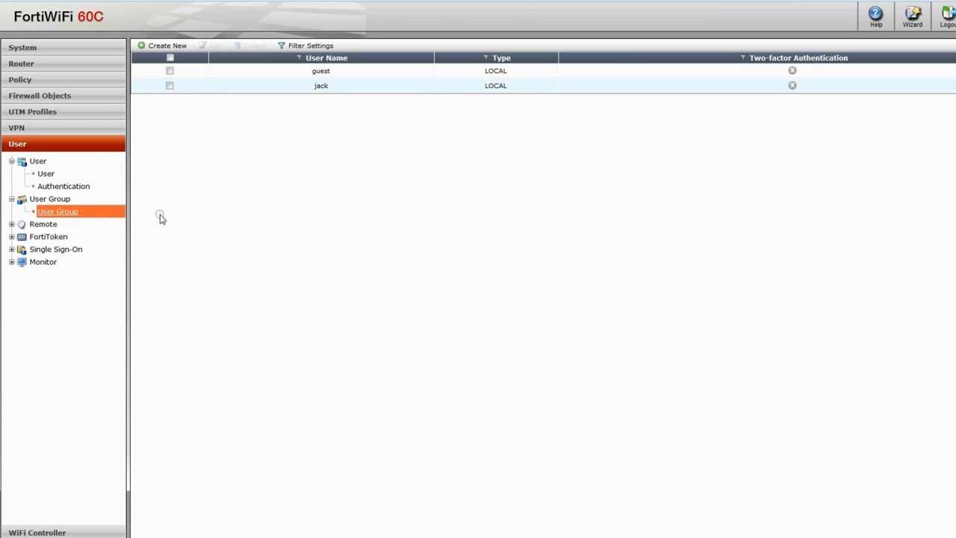
click(166, 46)
text(fct-users)
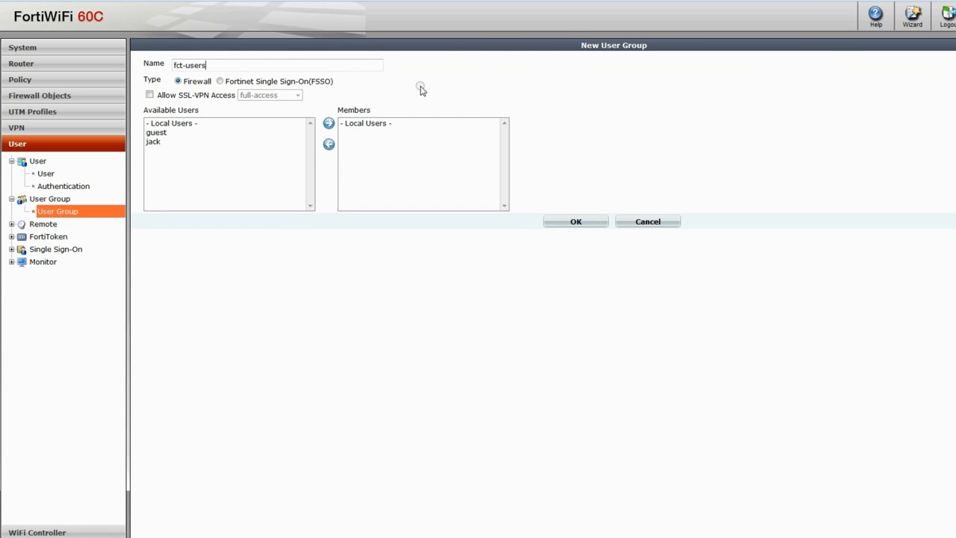
click(263, 141)
click(328, 123)
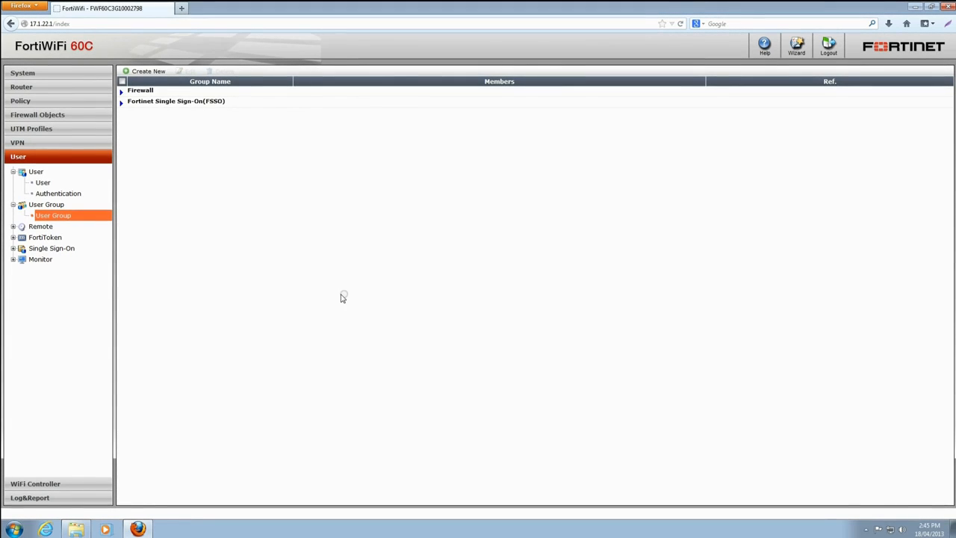
Start a new remote LDAP server entry named Work LDAP Server with the server IP 172.16.106.39.
click(41, 227)
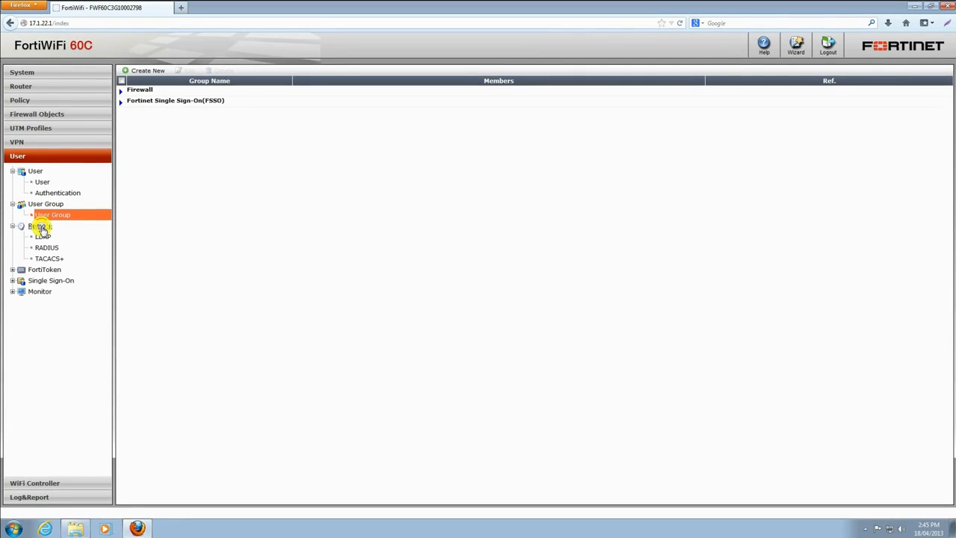
click(42, 237)
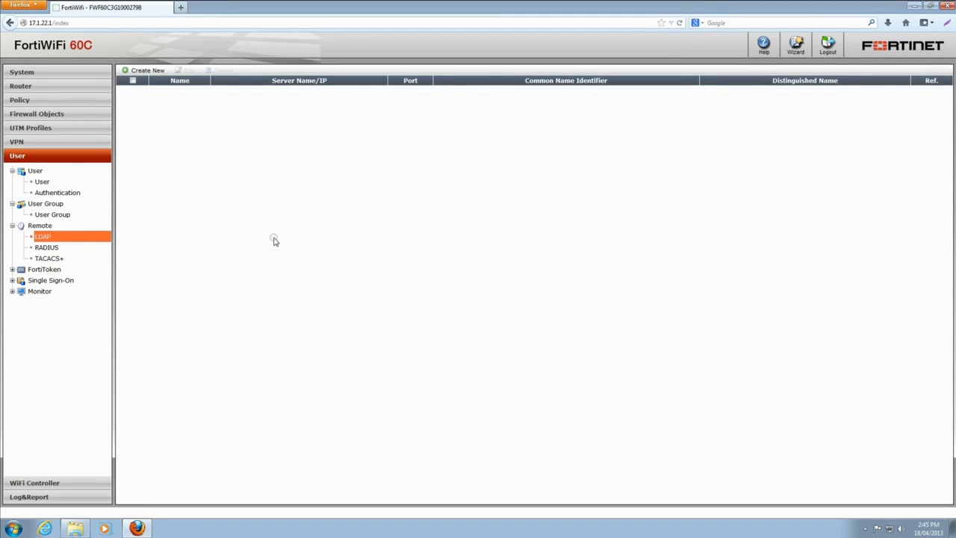
click(148, 71)
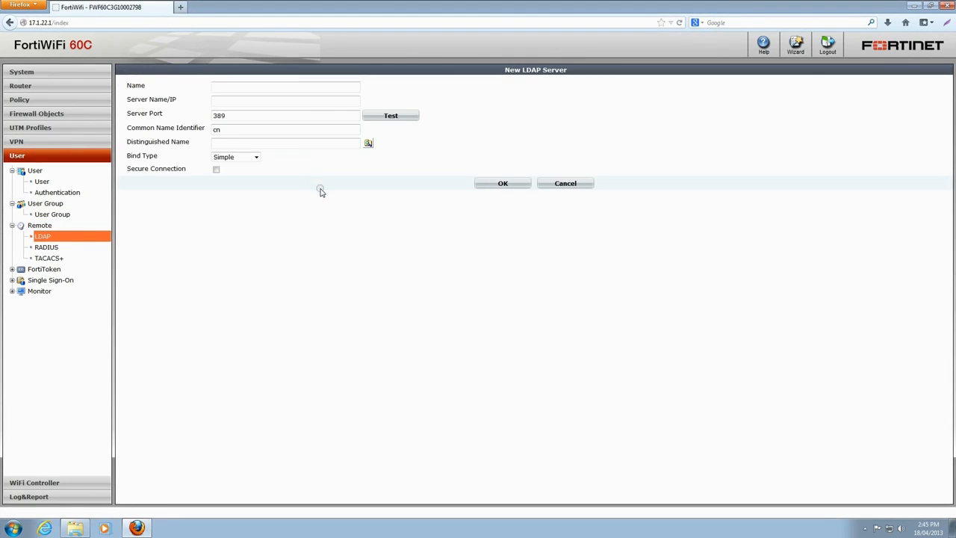
text(Work LDAP Server)
key(Tab)
text(172.16.106.39)
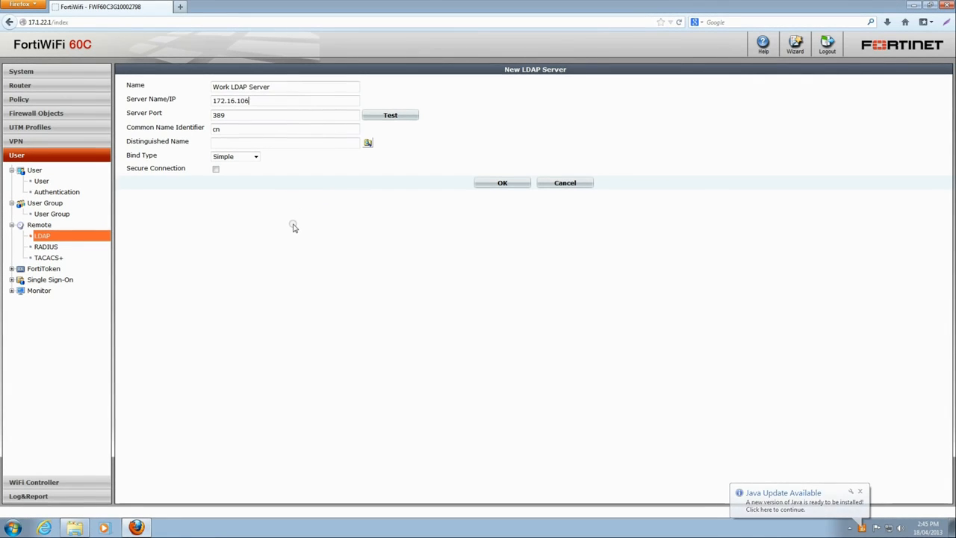
Set the LDAP server's common name identifier to uid and its distinguished name to ou=users,dc=qa,dc=fortinet,dc=com.
key(Tab)
key(Tab)
text(uid)
click(285, 142)
text(ou=users,dc)
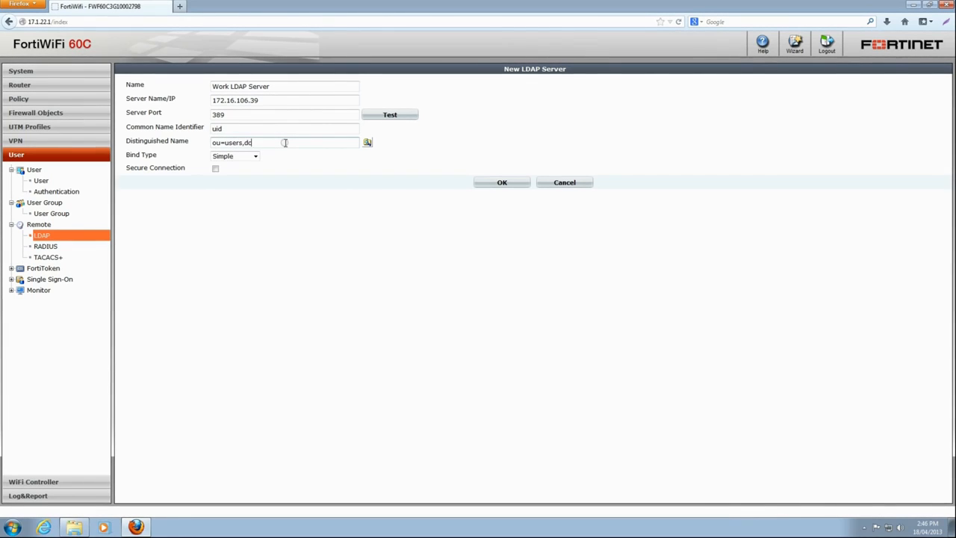
text(=qa,dc=fortinet,dc=com)
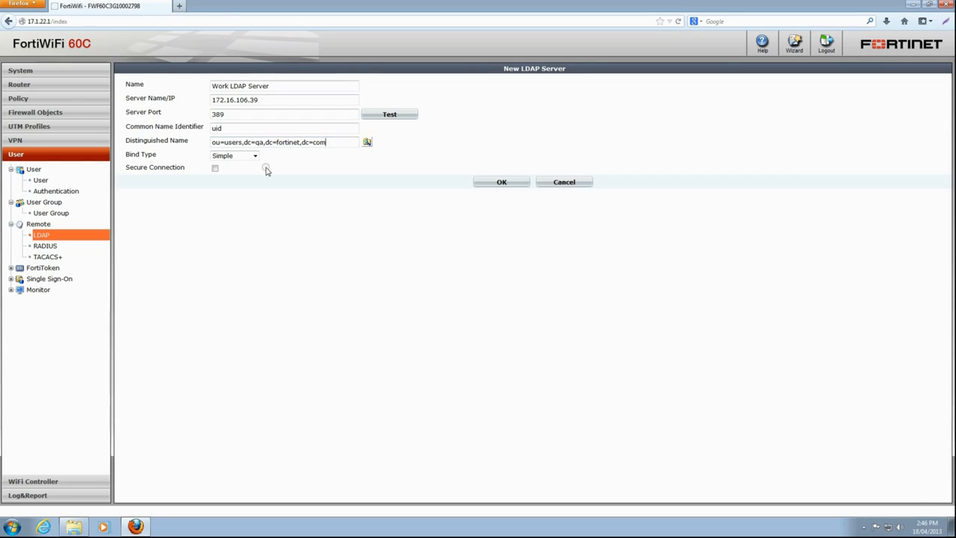
Test the connection to the LDAP server and save the new server entry.
click(404, 113)
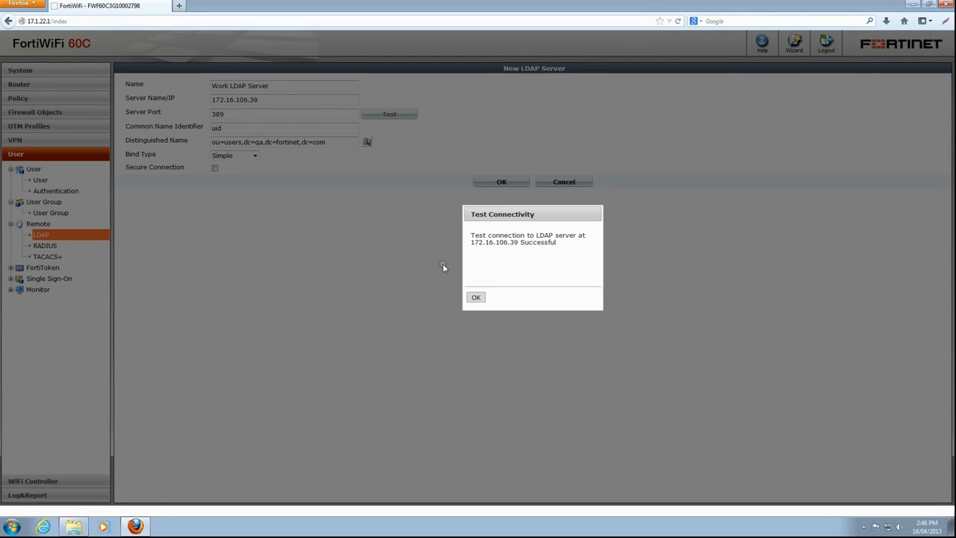
click(476, 297)
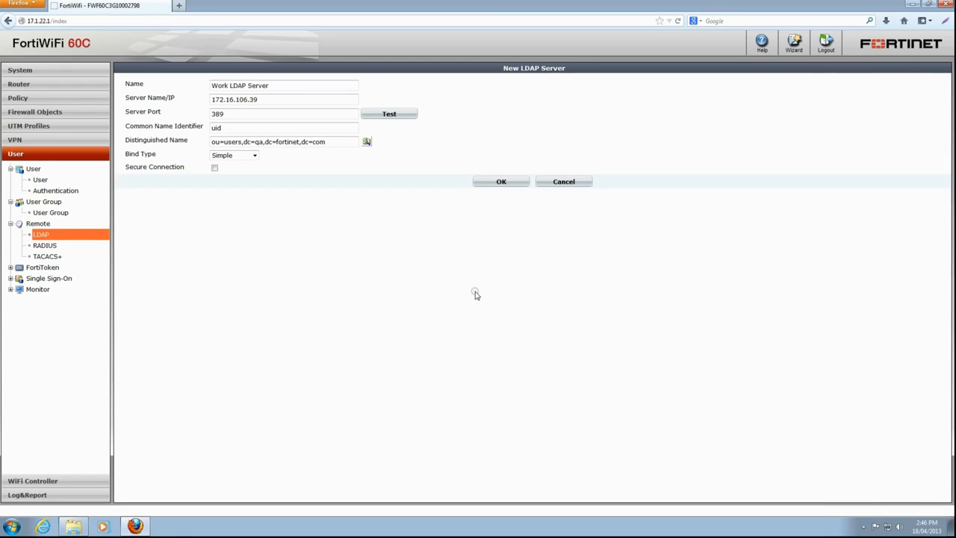
click(500, 181)
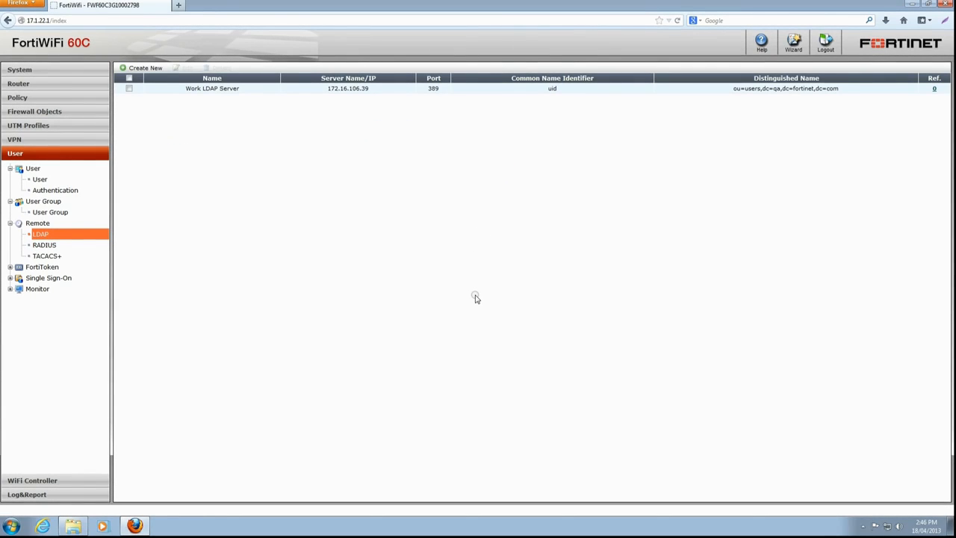
Add Work LDAP Server as a remote authentication server for the fct-users user group and save the group.
click(60, 212)
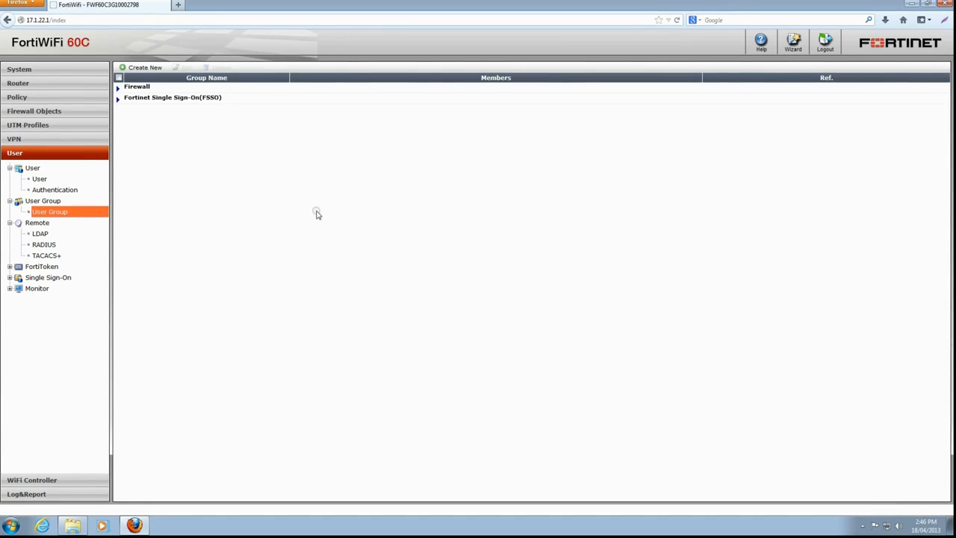
click(117, 87)
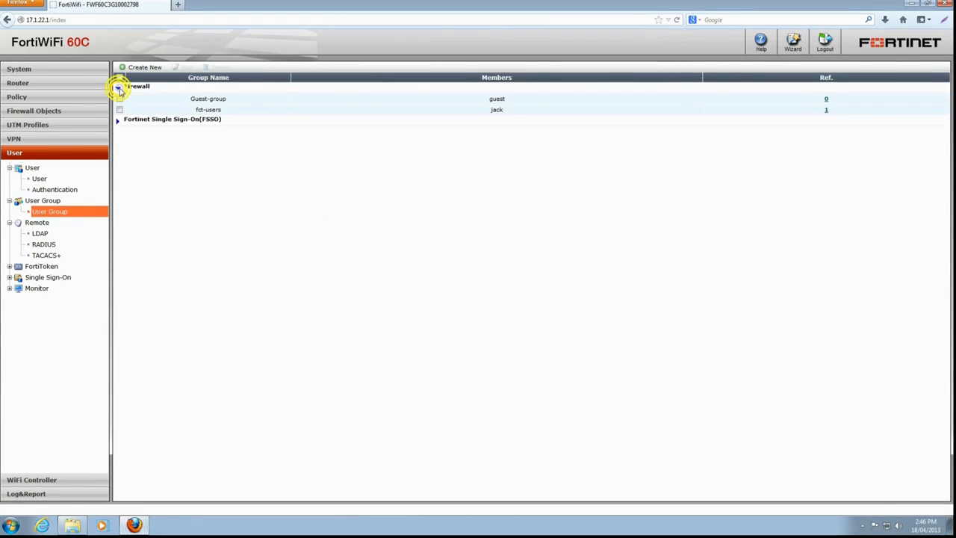
double_click(212, 109)
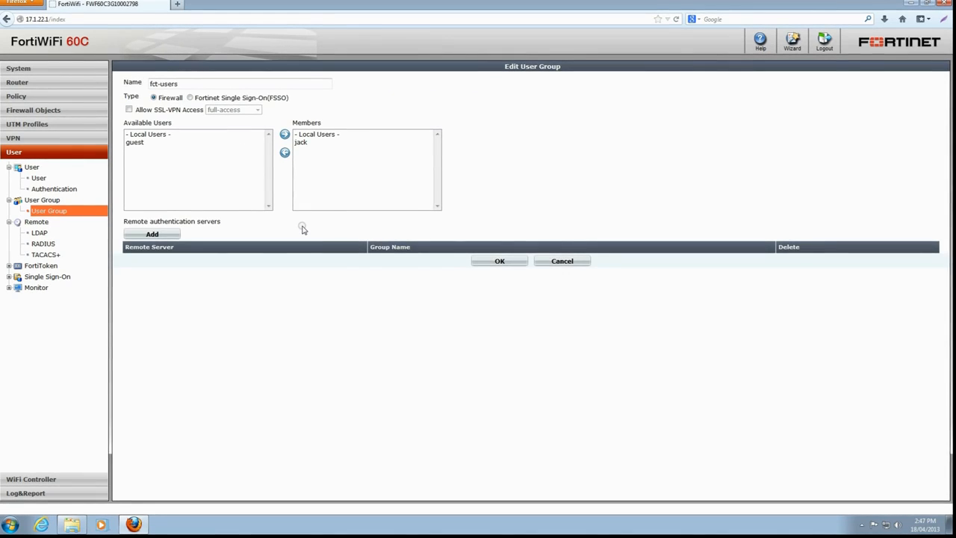
click(154, 235)
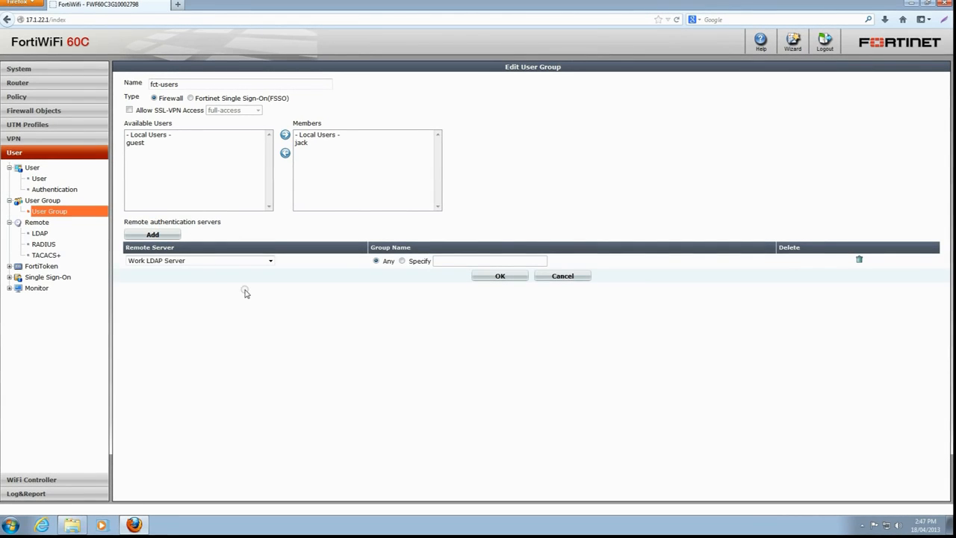
click(271, 262)
click(271, 262)
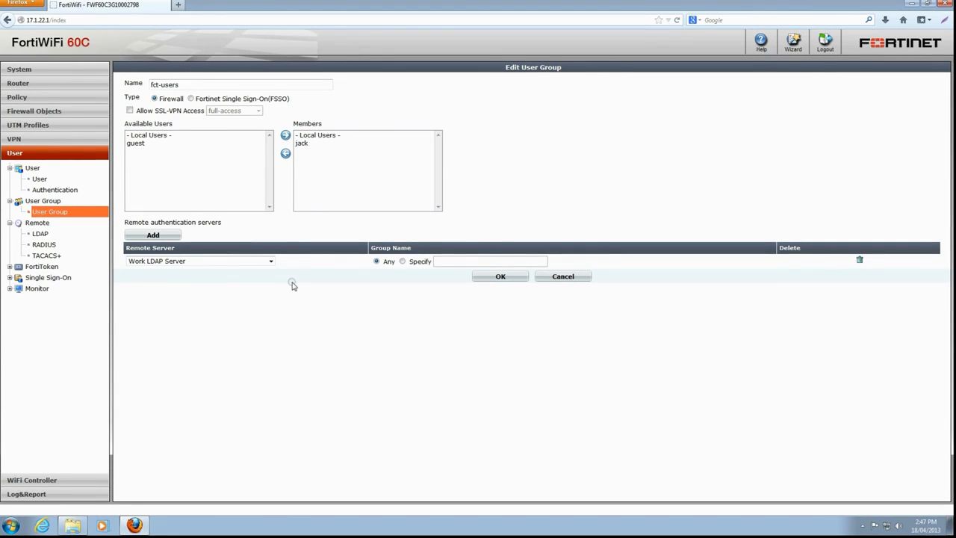
click(497, 278)
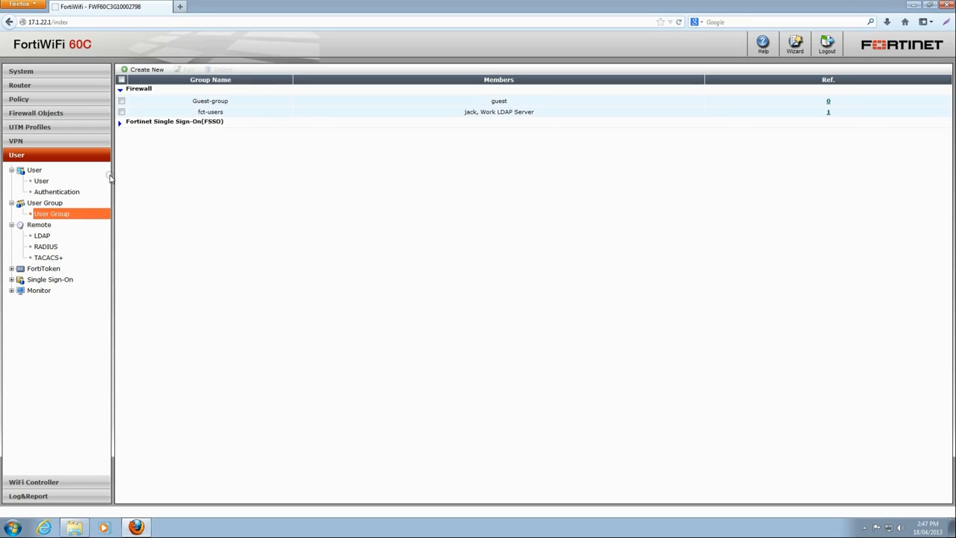
Start a new FortiClient VPN named fct-vpn with wan1 as its local outgoing interface.
click(15, 142)
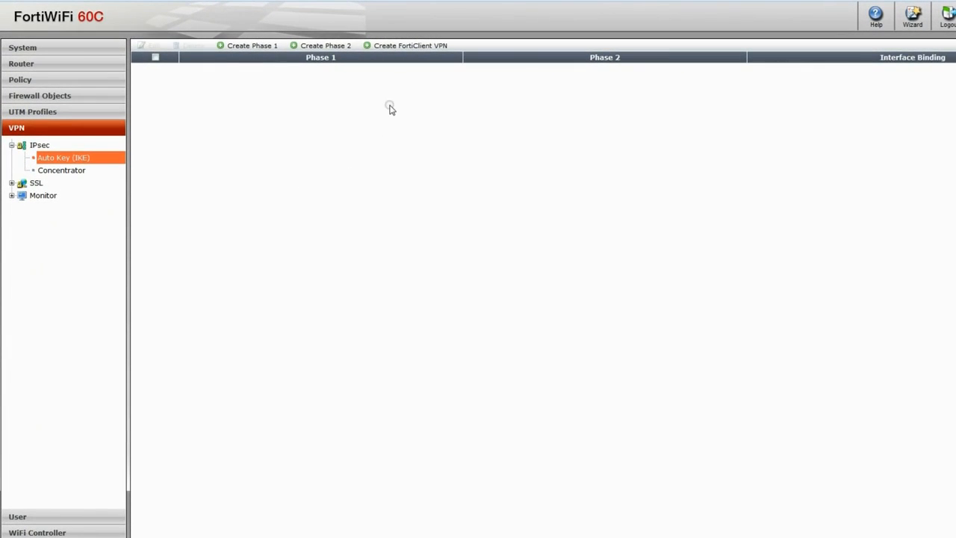
click(413, 45)
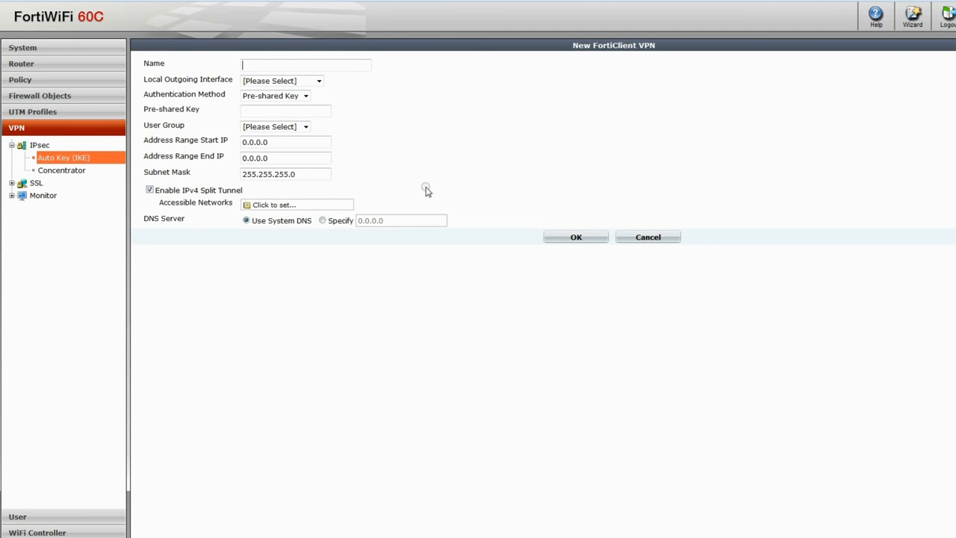
text(fct-vpn)
click(319, 81)
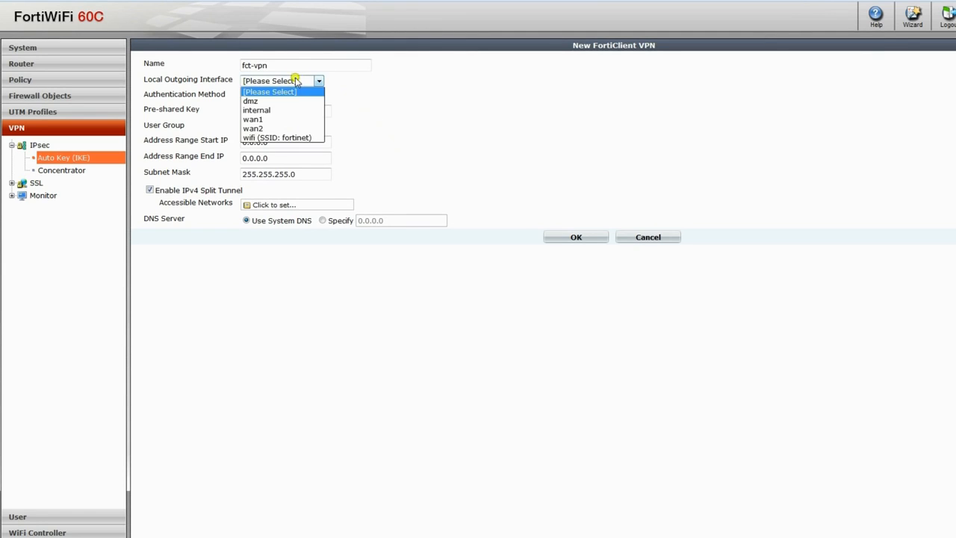
click(291, 120)
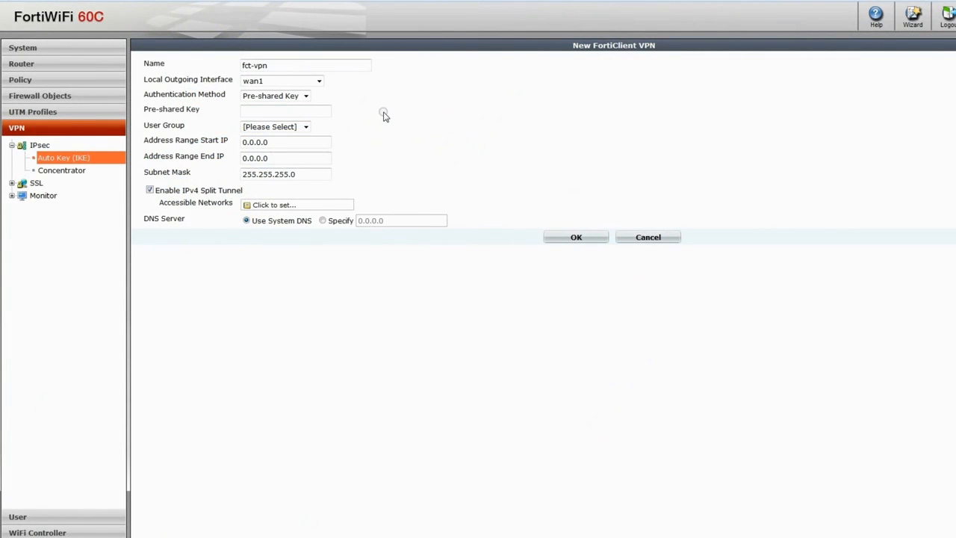
Enter the VPN's pre-shared key and assign the fct-users user group to it.
text(******)
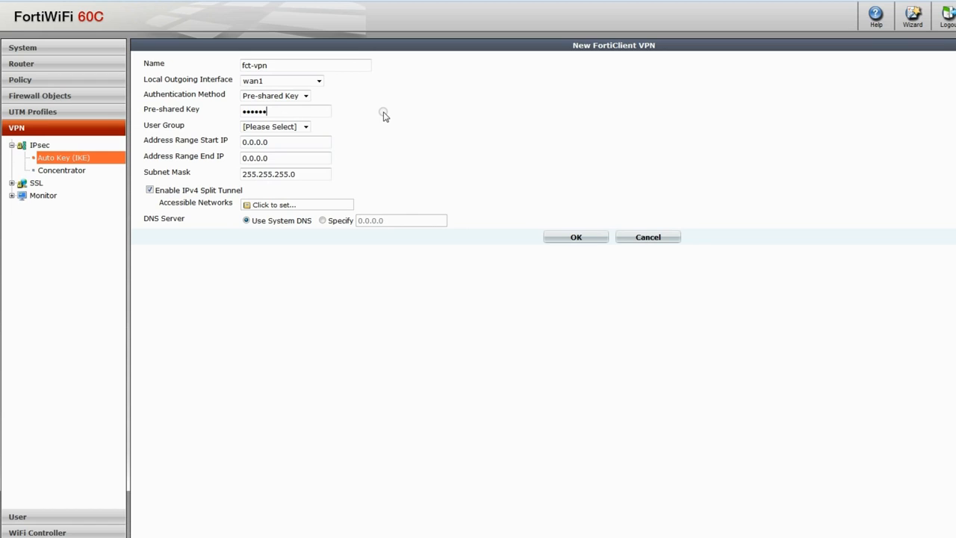
click(304, 127)
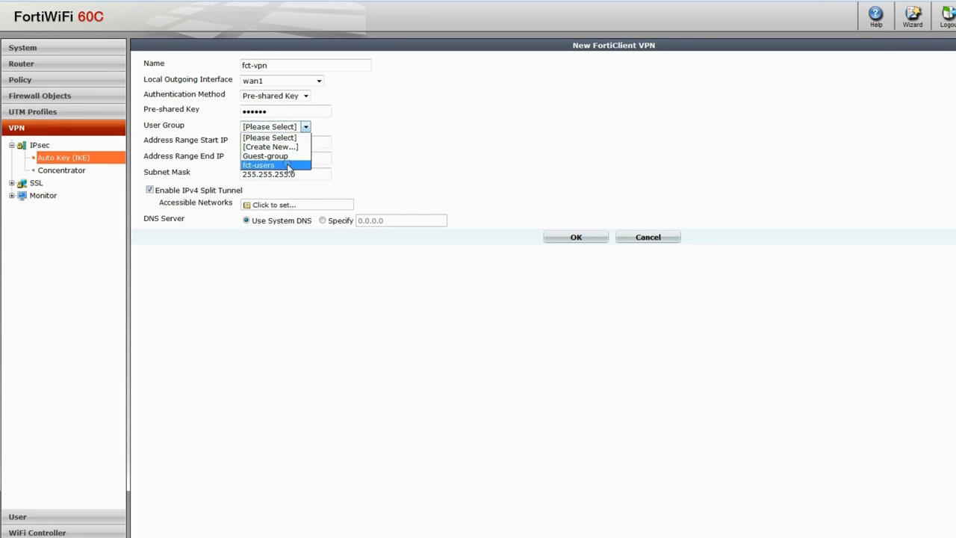
click(288, 166)
Set the VPN's client address range to start at 10.1.1.100 and end at 10.1.1.200.
click(320, 142)
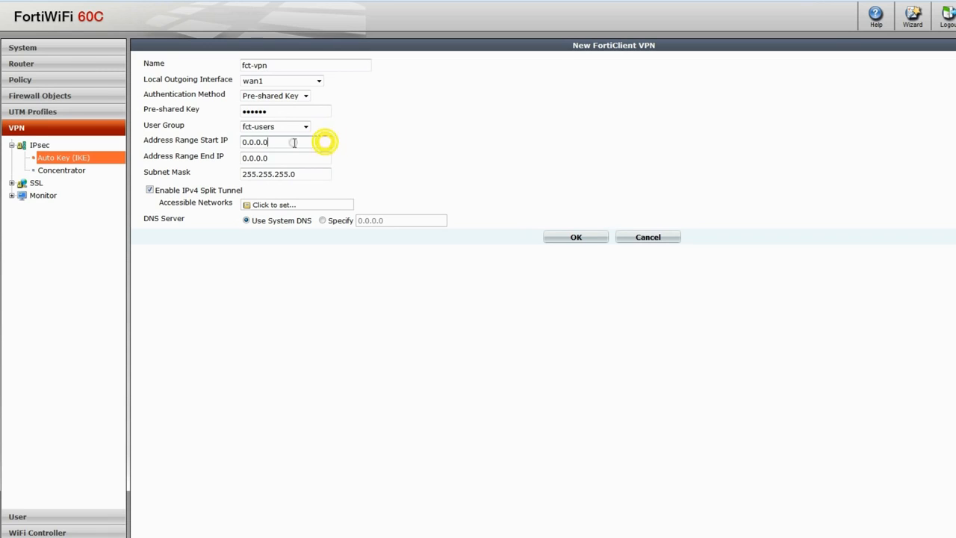
text(10)
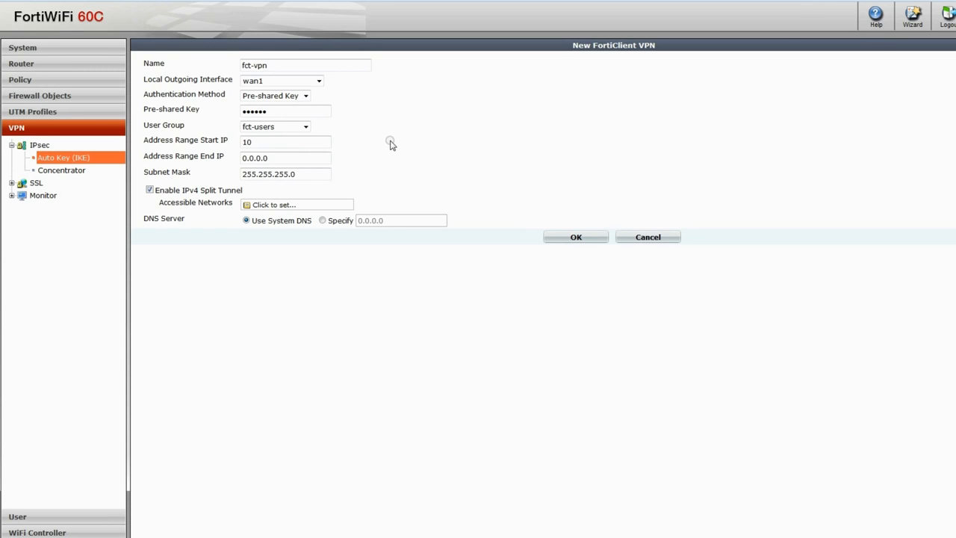
text(.1.1.100)
click(318, 159)
text(10.1.1.200)
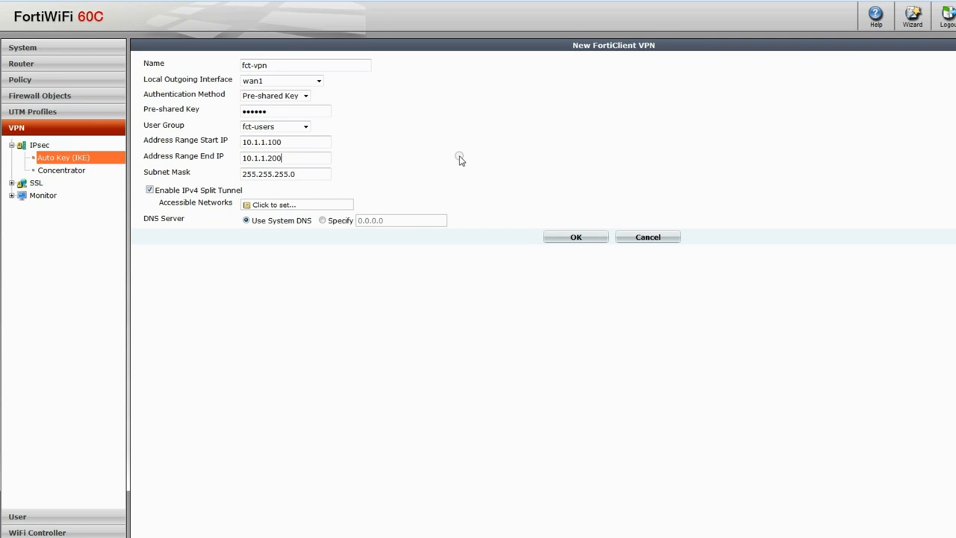
Choose work_networks as the split tunnel's accessible network and save the FortiClient VPN.
click(417, 182)
click(342, 207)
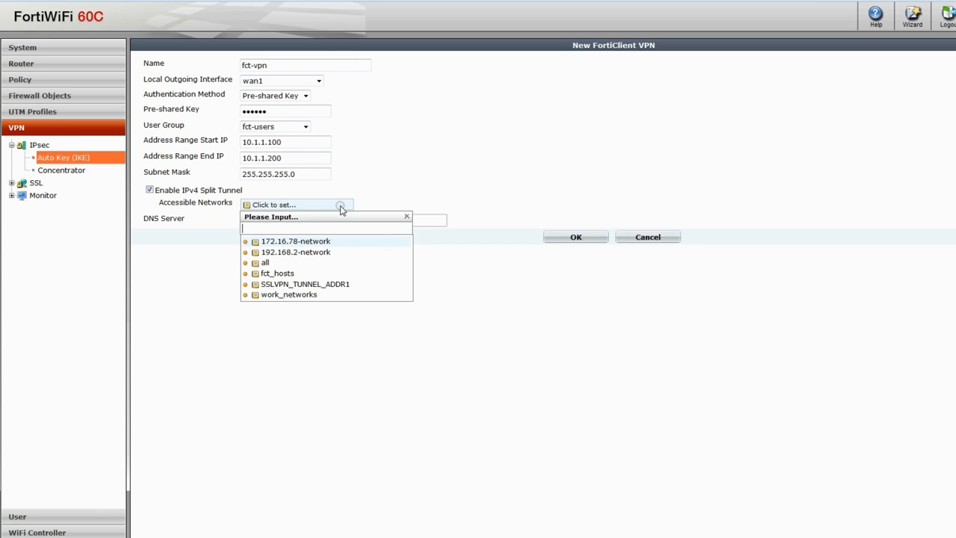
click(310, 295)
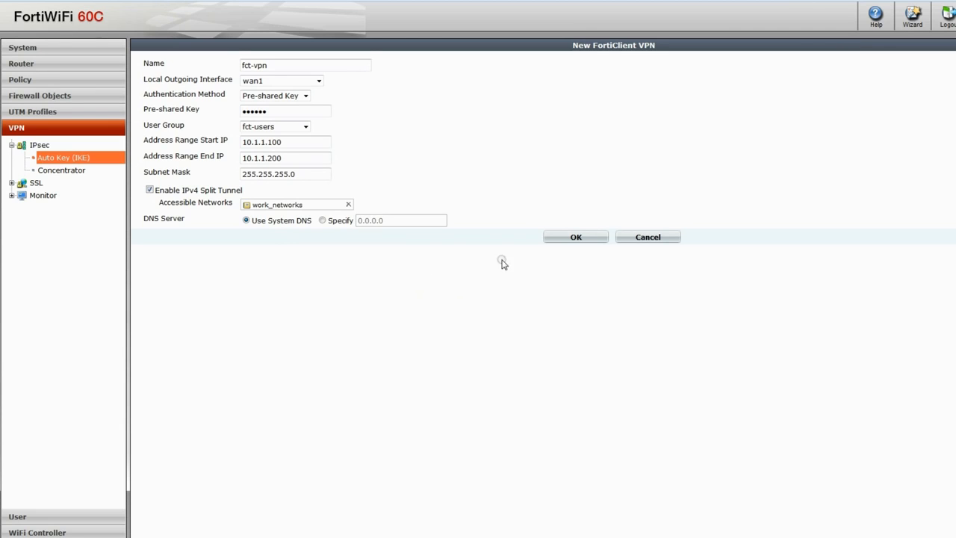
click(561, 237)
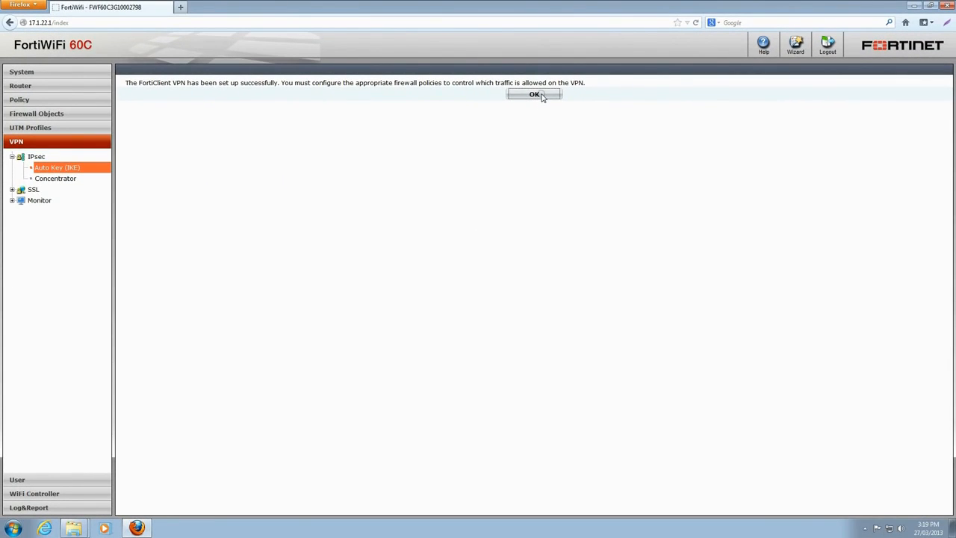
click(539, 95)
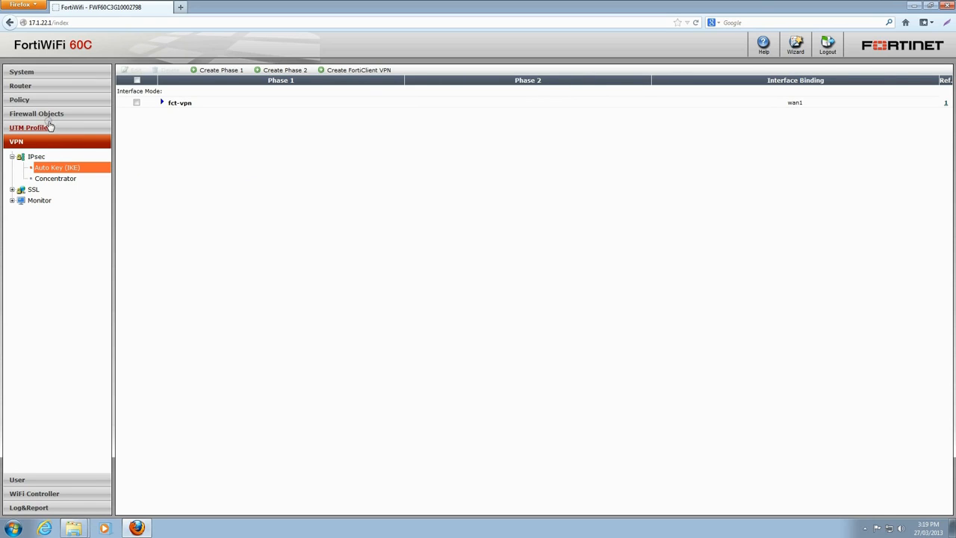
Start a new firewall policy with fct-vpn as the source interface and fct_hosts as the source address.
click(20, 101)
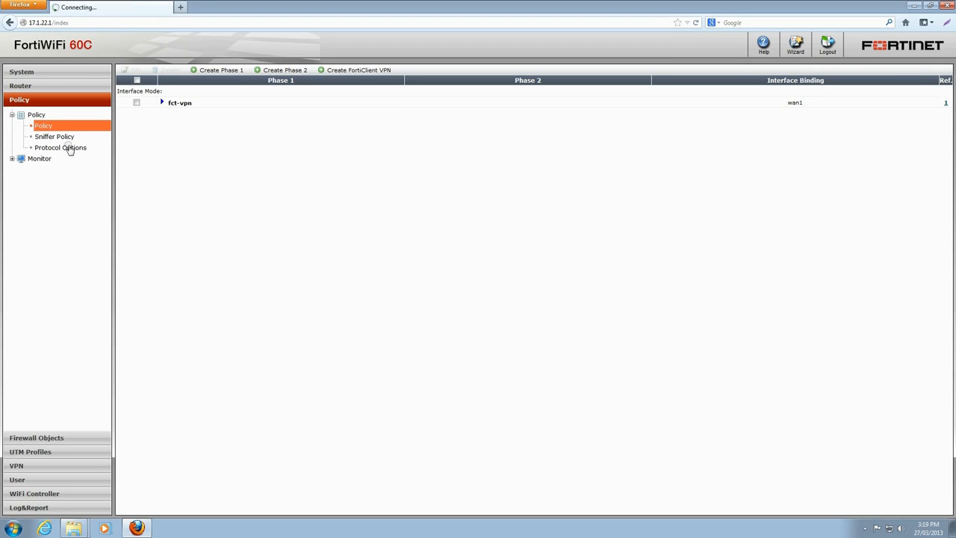
click(159, 68)
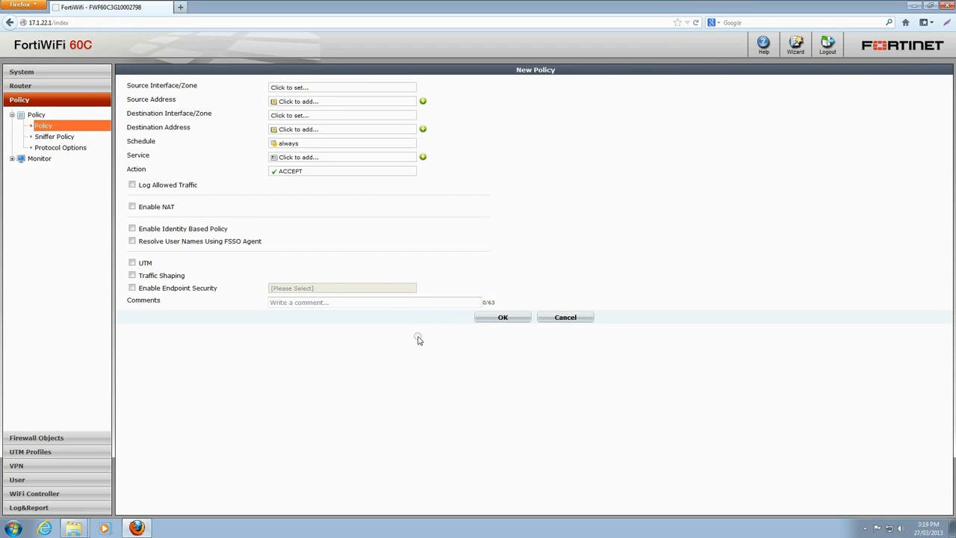
click(380, 88)
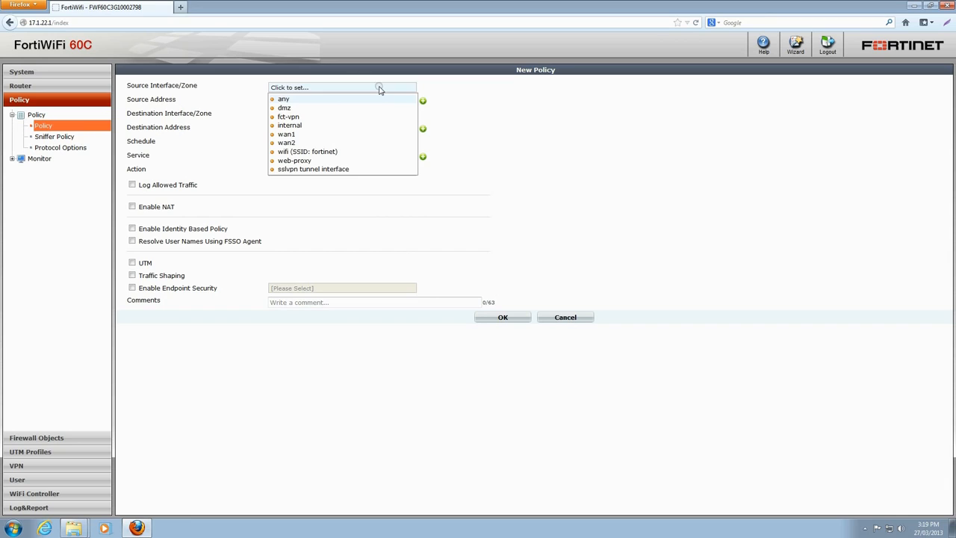
click(375, 117)
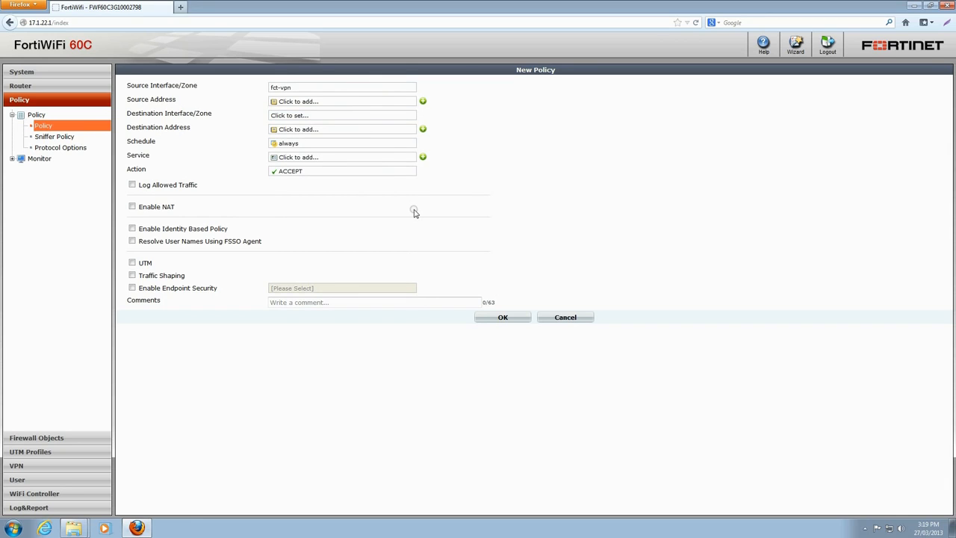
click(356, 102)
click(350, 163)
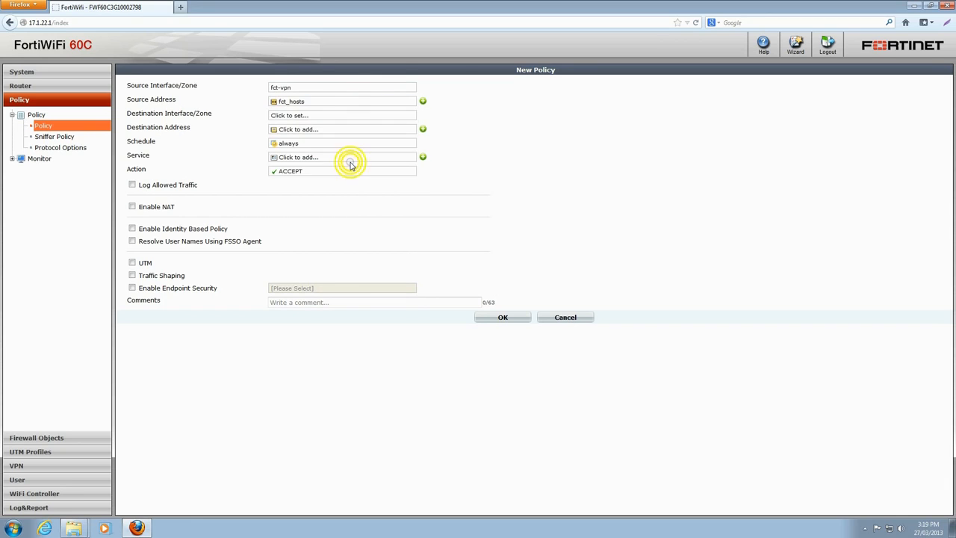
Set the policy's destination interface to internal and its destination address to work_networks.
click(342, 118)
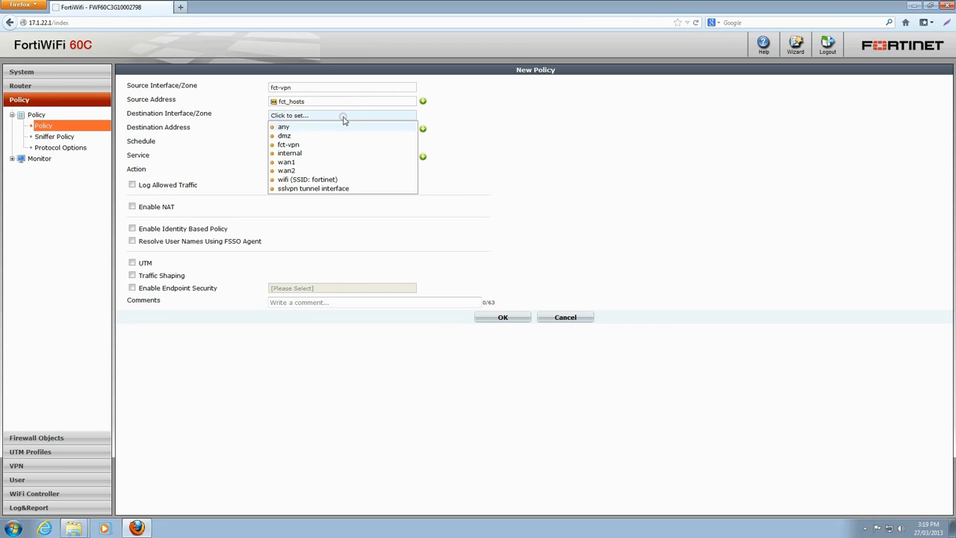
click(337, 154)
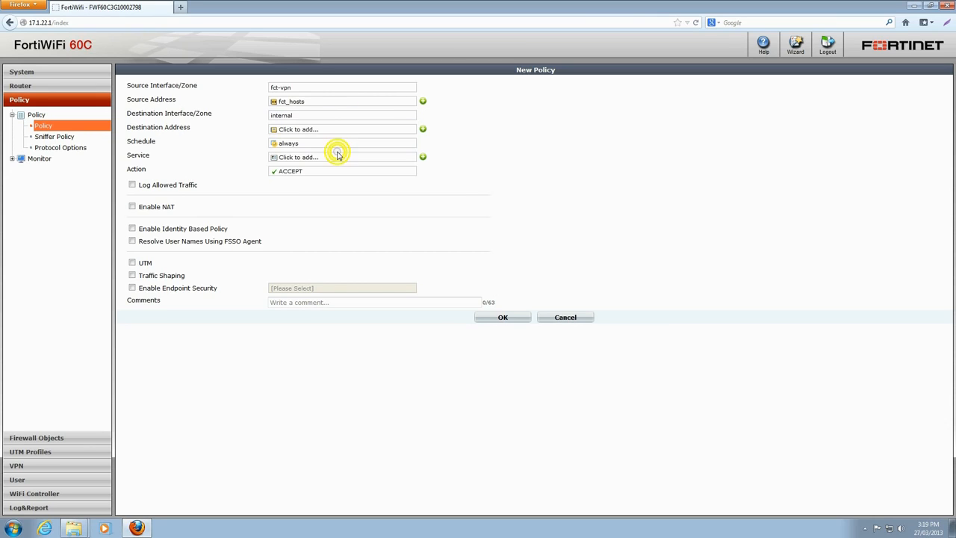
click(330, 129)
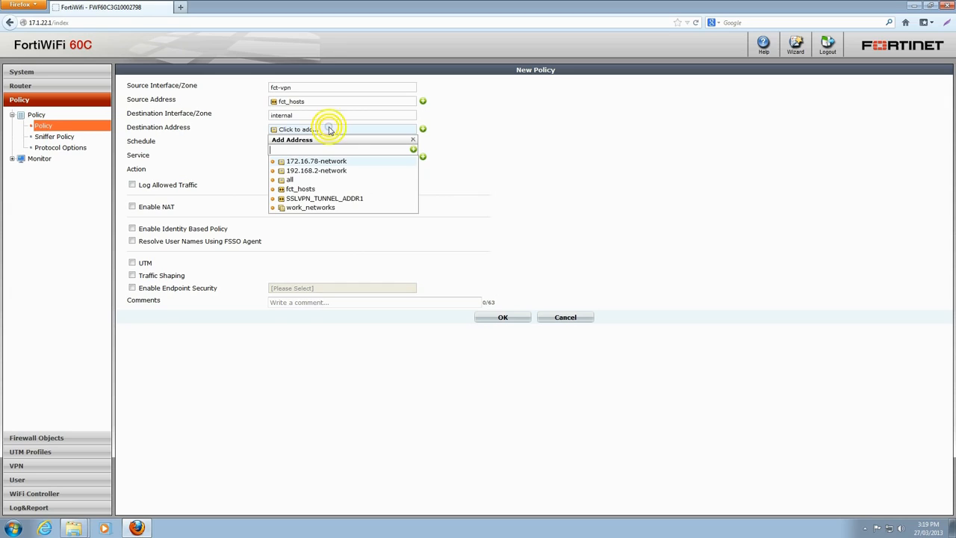
click(320, 207)
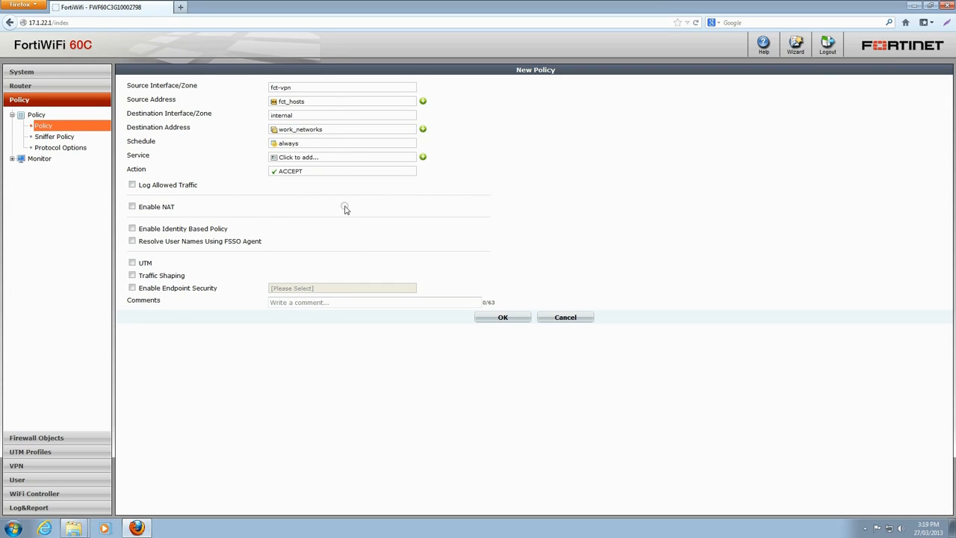
Set the policy's service to ANY and enable logging of allowed traffic and NAT.
click(335, 158)
click(322, 209)
click(132, 184)
click(132, 206)
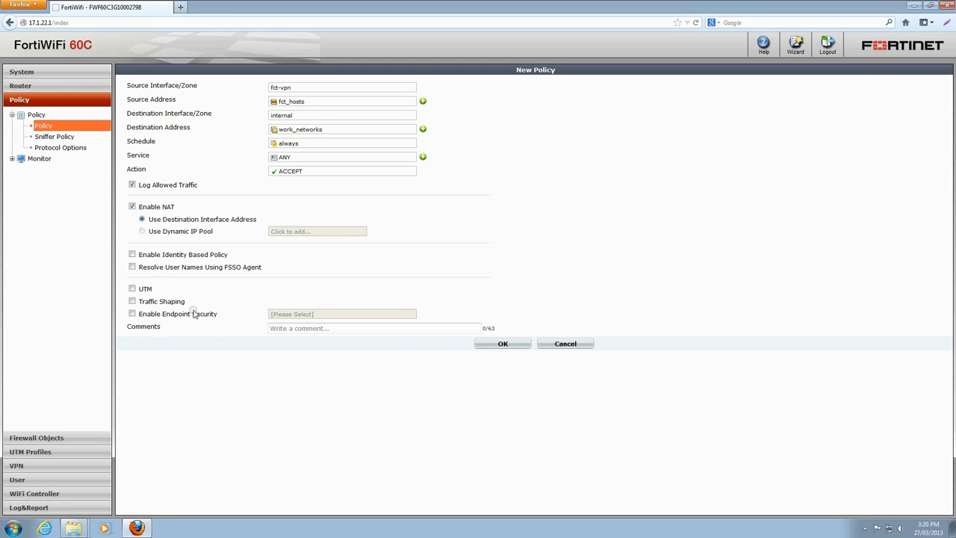
Enable UTM with the default AntiVirus profile, save the policy, and expand the fct-vpn to internal section of the policy list.
click(132, 288)
click(142, 301)
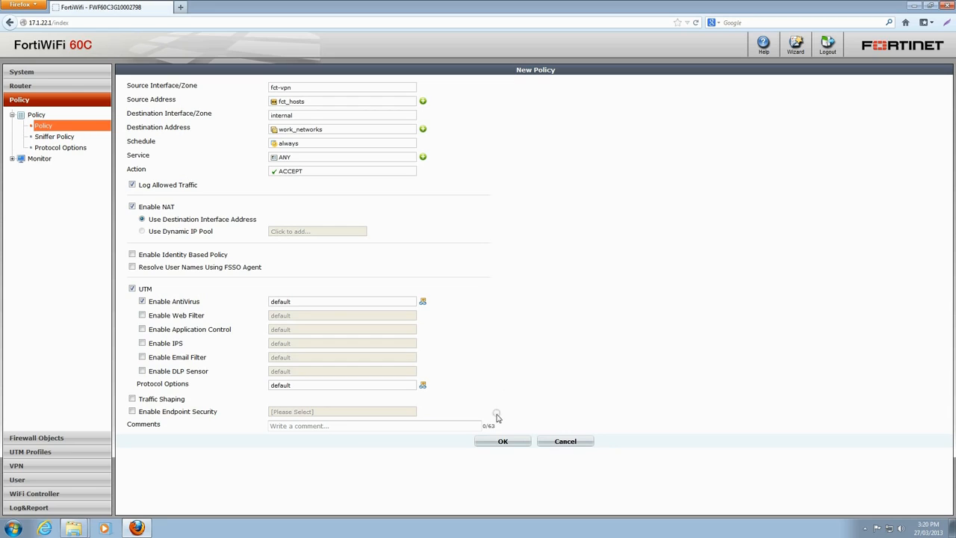
click(502, 441)
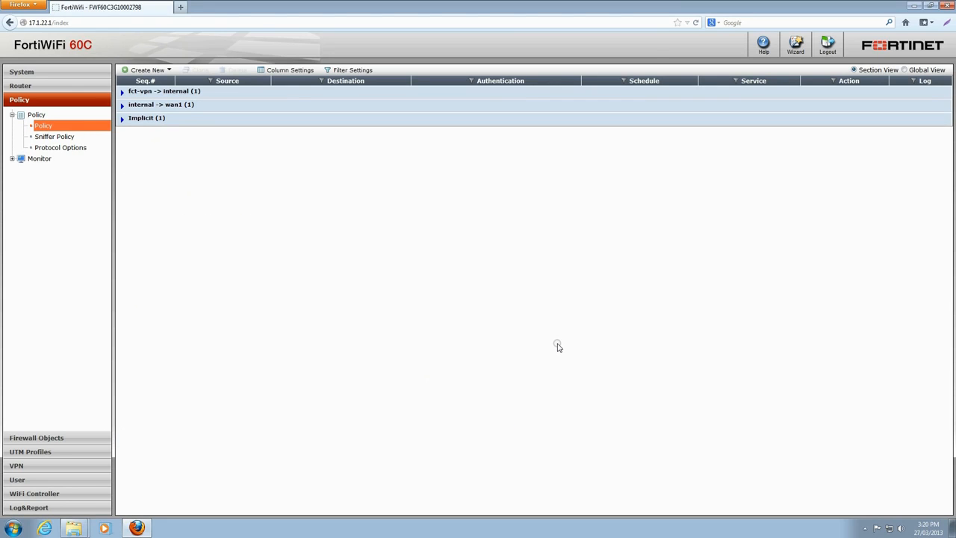
click(123, 92)
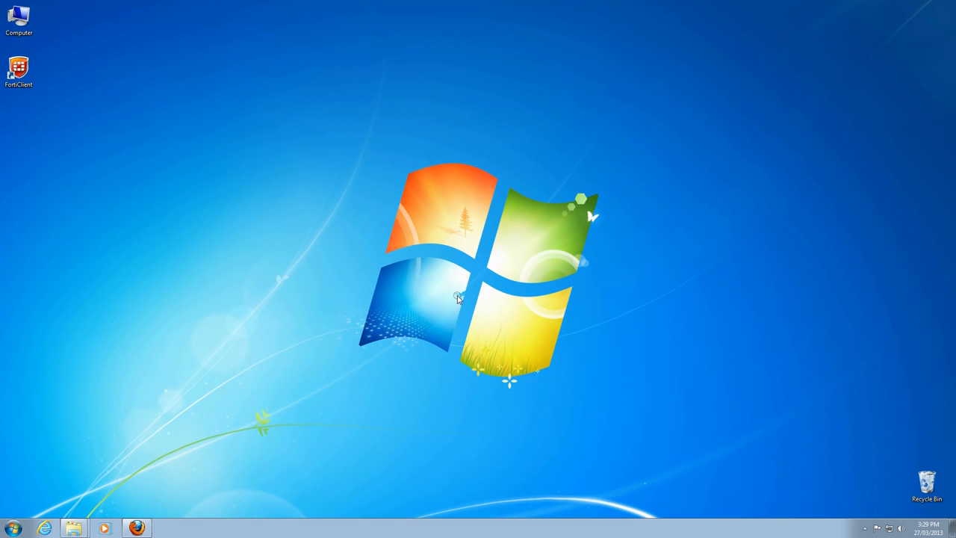
Open a Windows Command Prompt and display the computer's IP configuration with ipconfig.
click(13, 527)
click(50, 370)
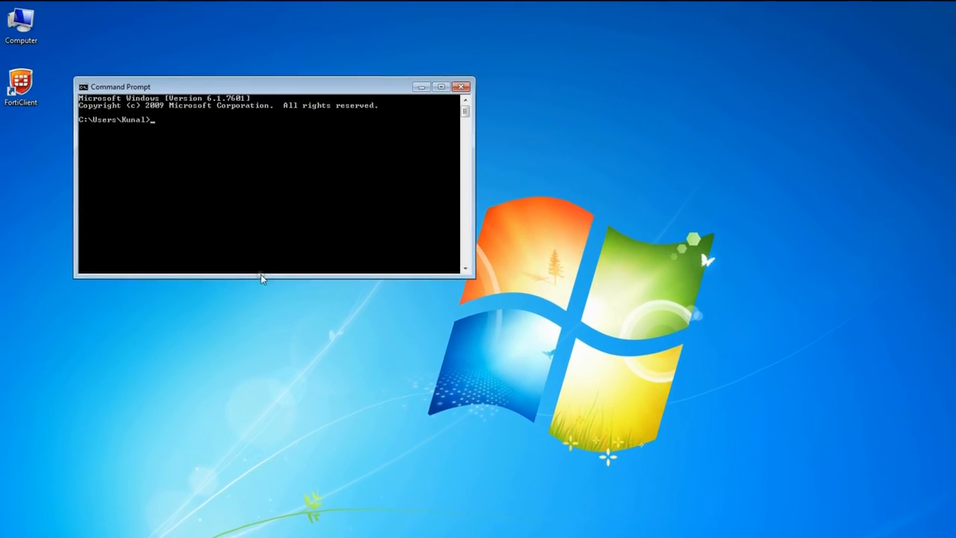
text(ipconfig)
key(Return)
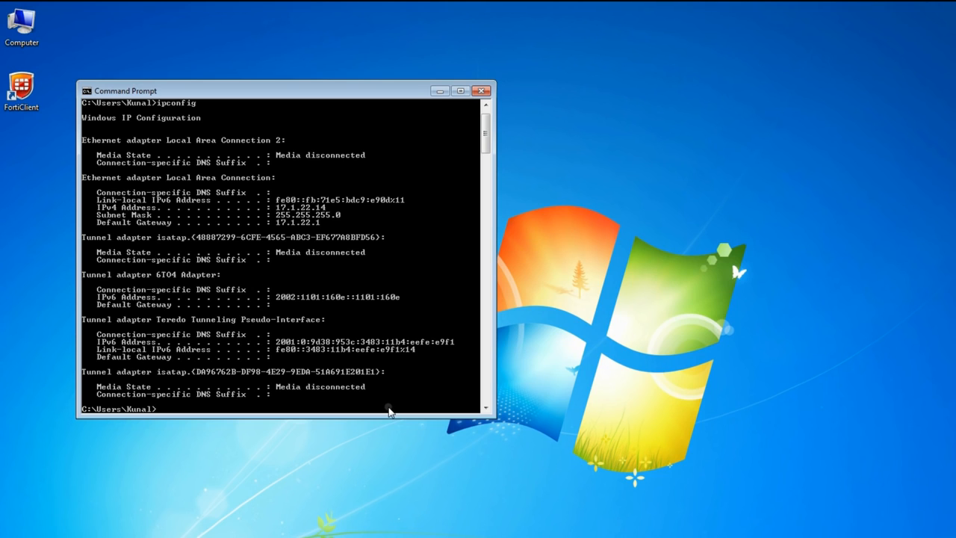
Run route print and examine the IPv4 route table in its output.
text(route print)
key(Return)
scroll(397, 378, up, 1)
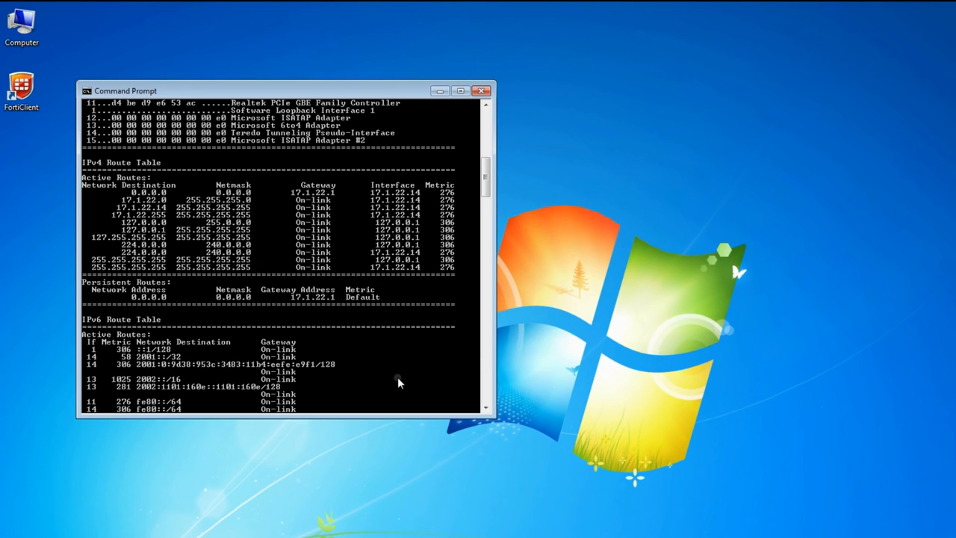
Ping 192.168.2.14 from the Command Prompt to test reachability without the VPN, and minimize the window.
scroll(397, 383, down, 6)
text(ping )
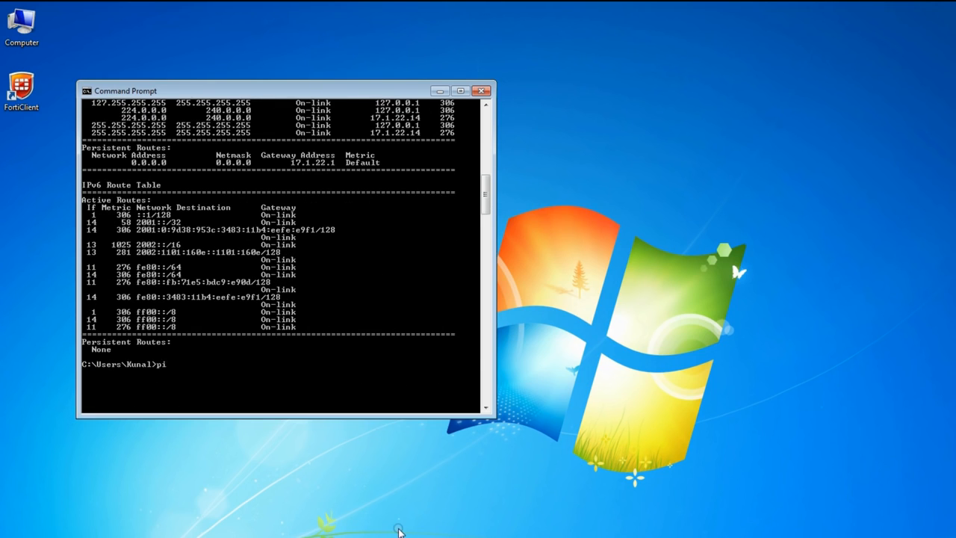
text(192.168.2.14)
key(Return)
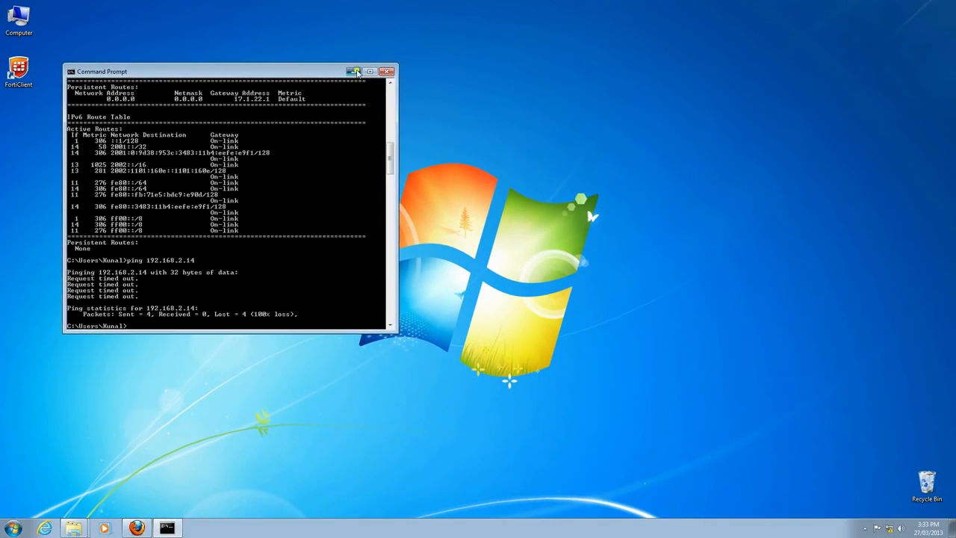
click(440, 91)
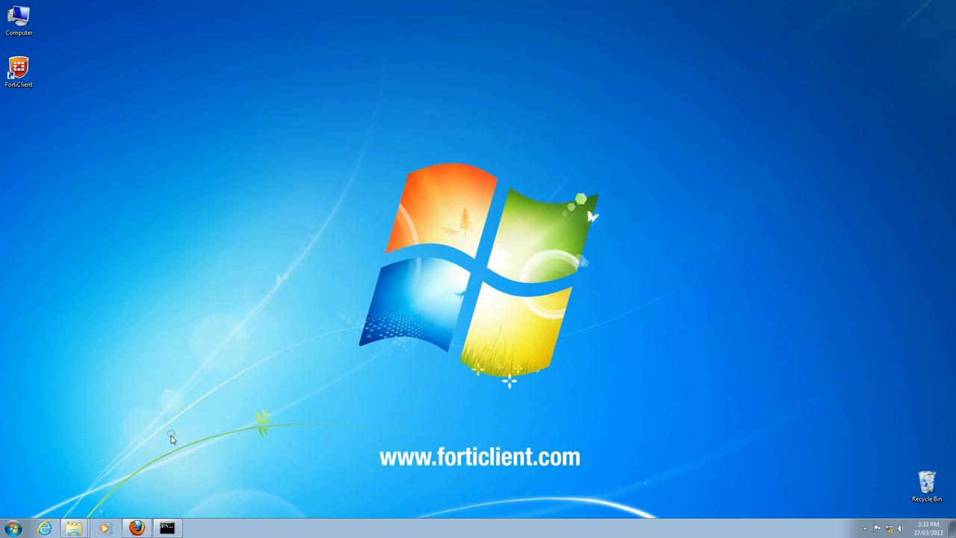
Open FortiClient and start a new remote access VPN connection named work with the type IPsec VPN.
click(14, 528)
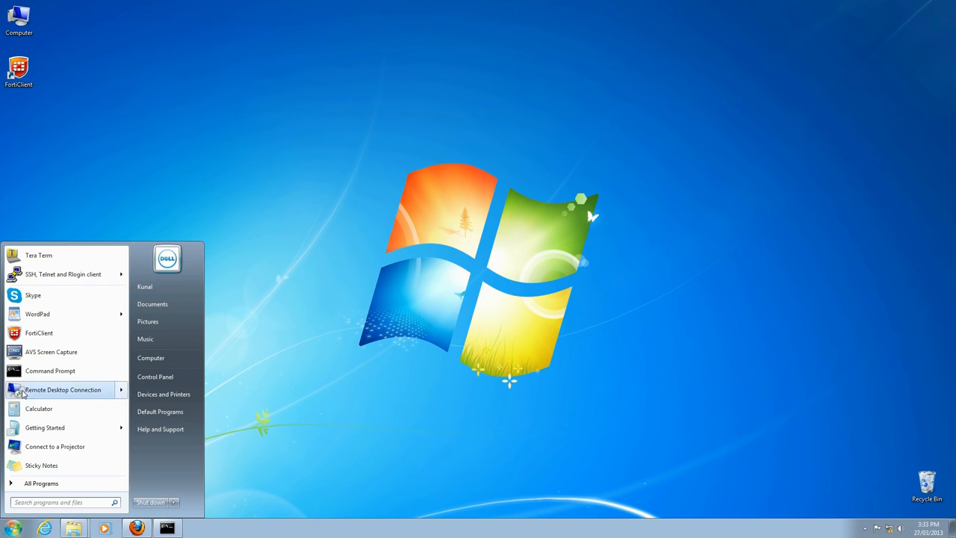
click(58, 334)
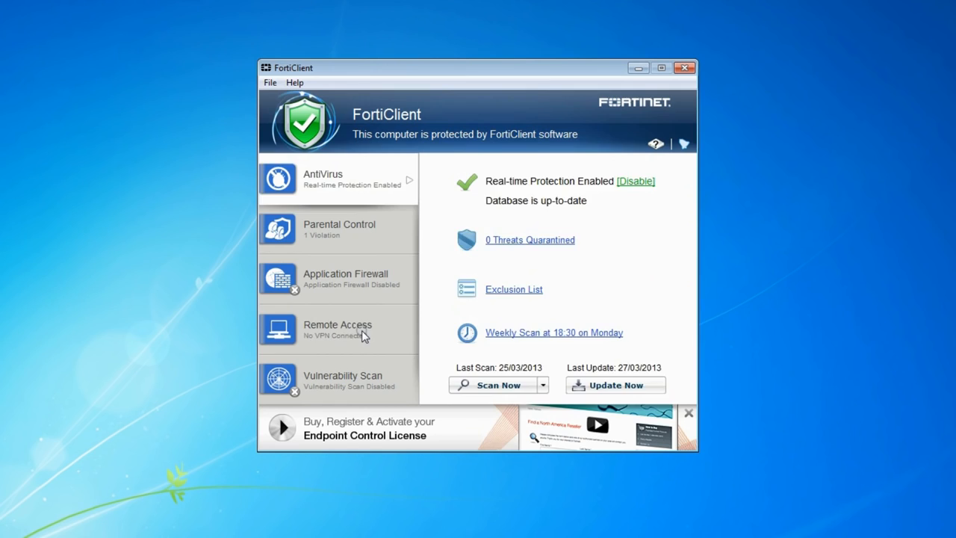
click(365, 336)
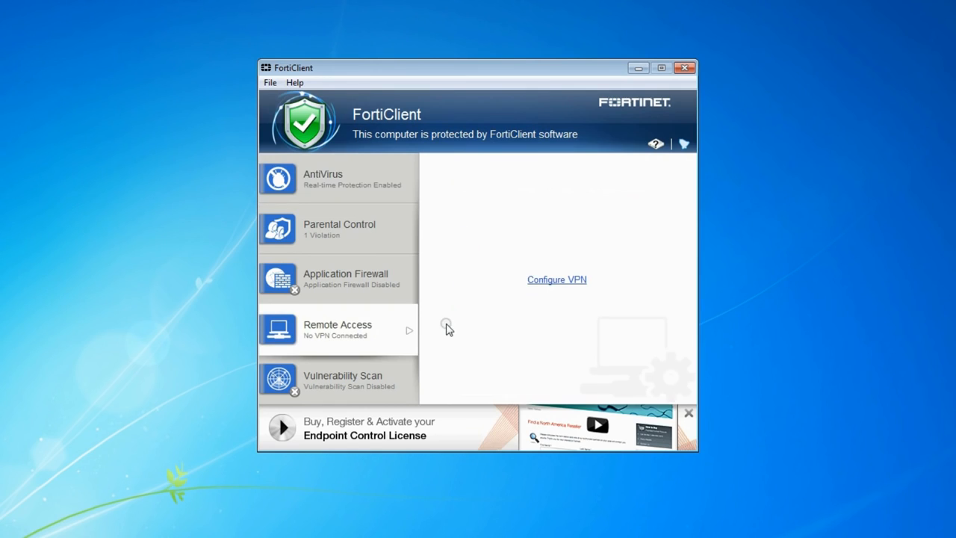
click(566, 279)
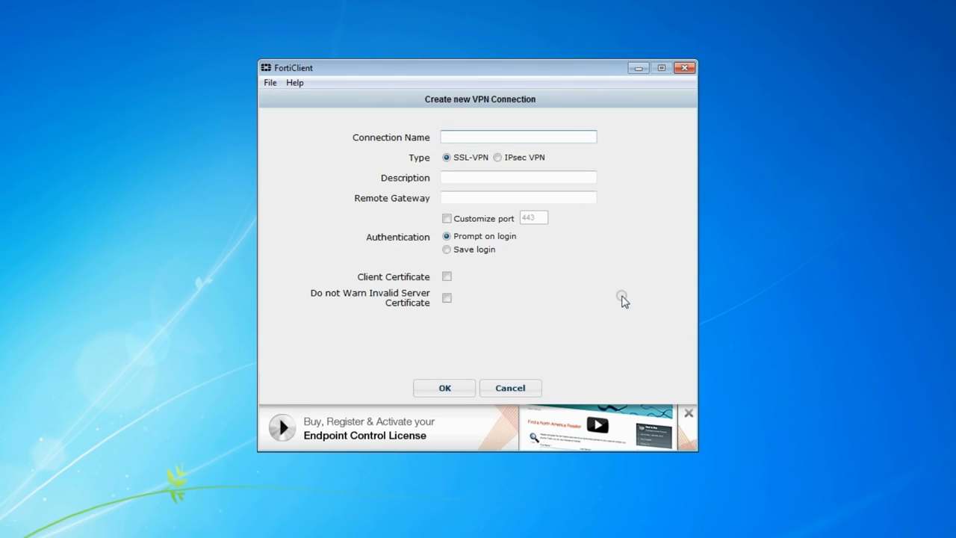
text(work)
click(496, 158)
Set the remote gateway to 17.1.22.1, enter the pre-shared key, and save the VPN connection.
click(484, 200)
text(17.1.1)
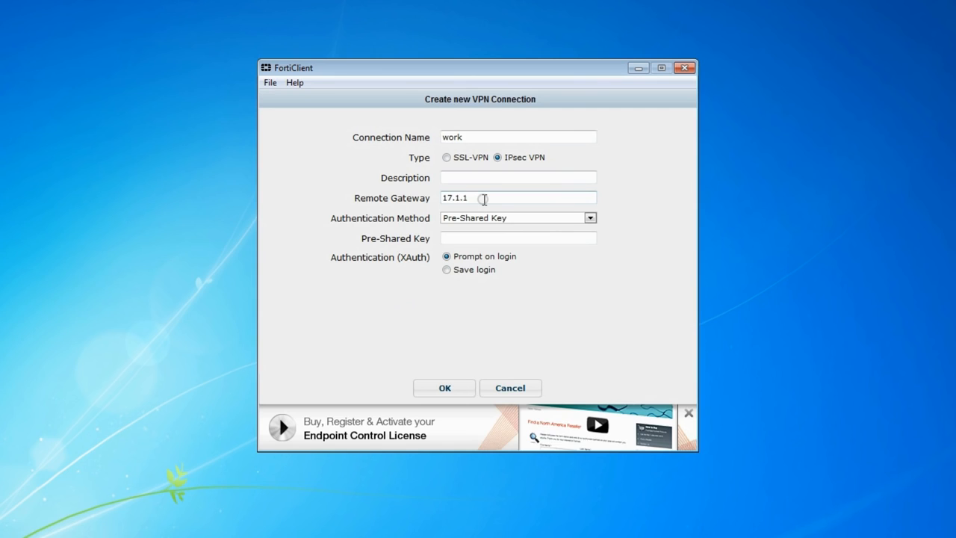
key(BackSpace)
text(22.1)
click(488, 237)
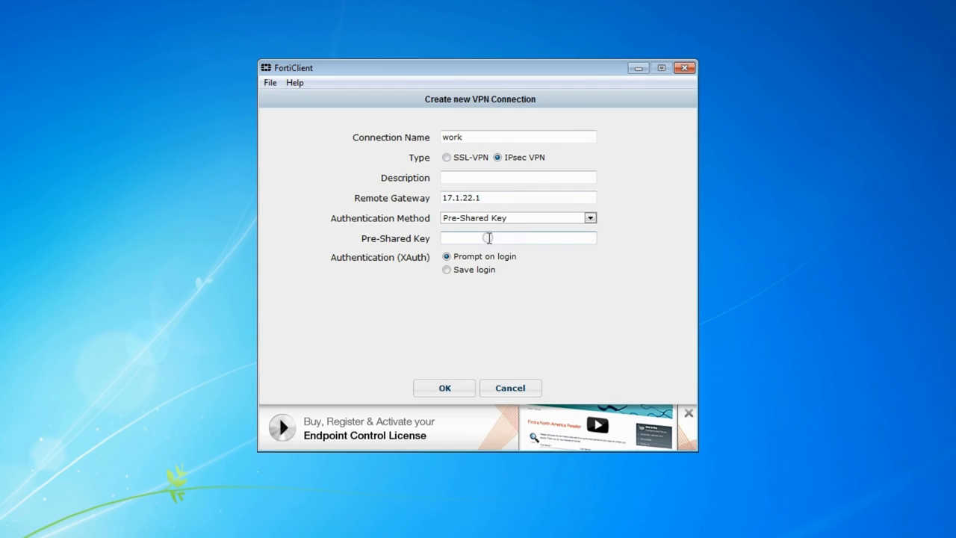
text(******)
click(446, 385)
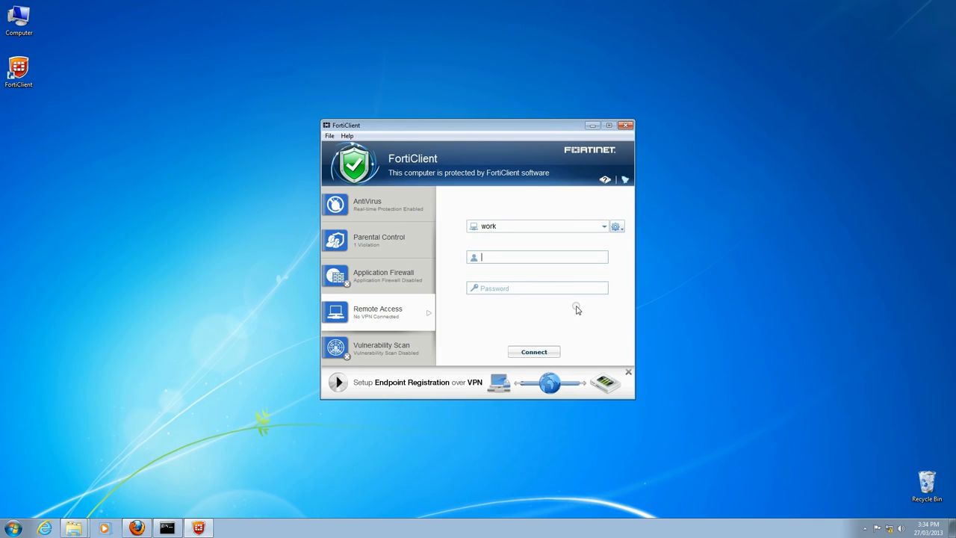
Connect the work VPN with the account's username and password, check its connection status, and minimize FortiClient.
text(jack)
click(574, 287)
text(******)
click(535, 354)
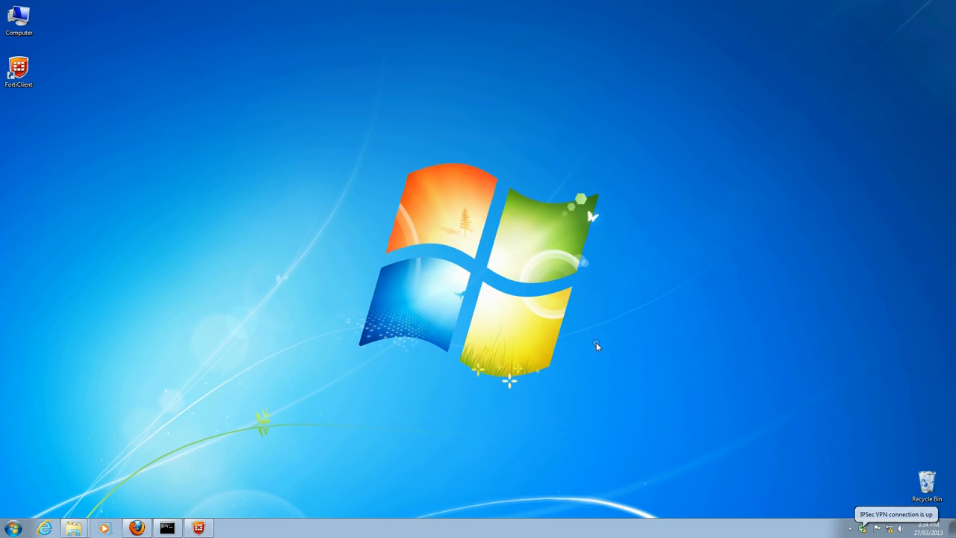
click(197, 528)
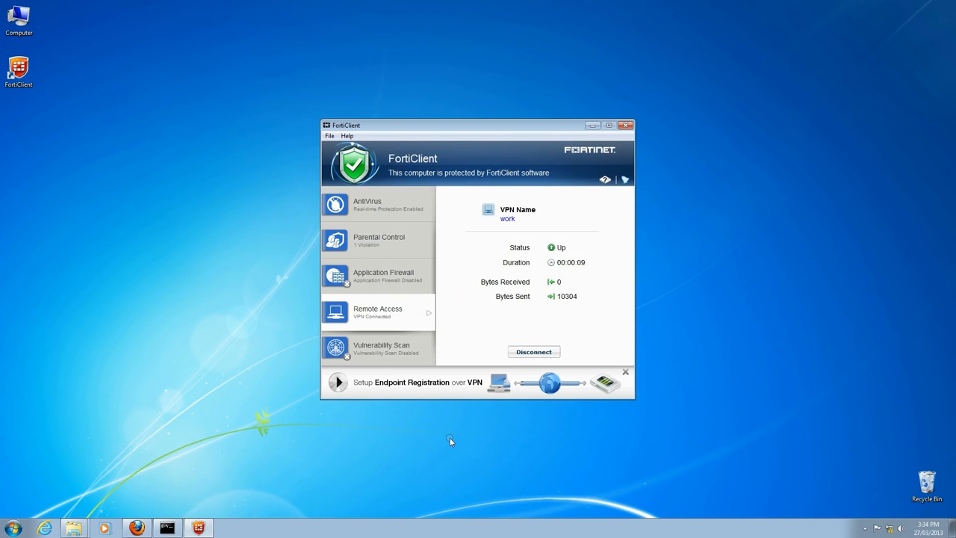
click(592, 125)
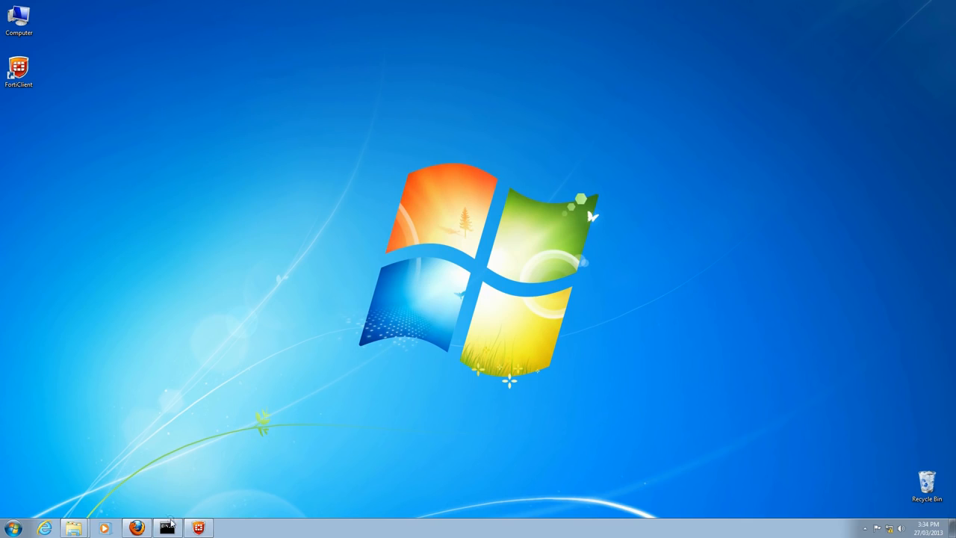
Switch back to the Command Prompt and run ipconfig to check the IP configuration over the connected VPN.
click(167, 527)
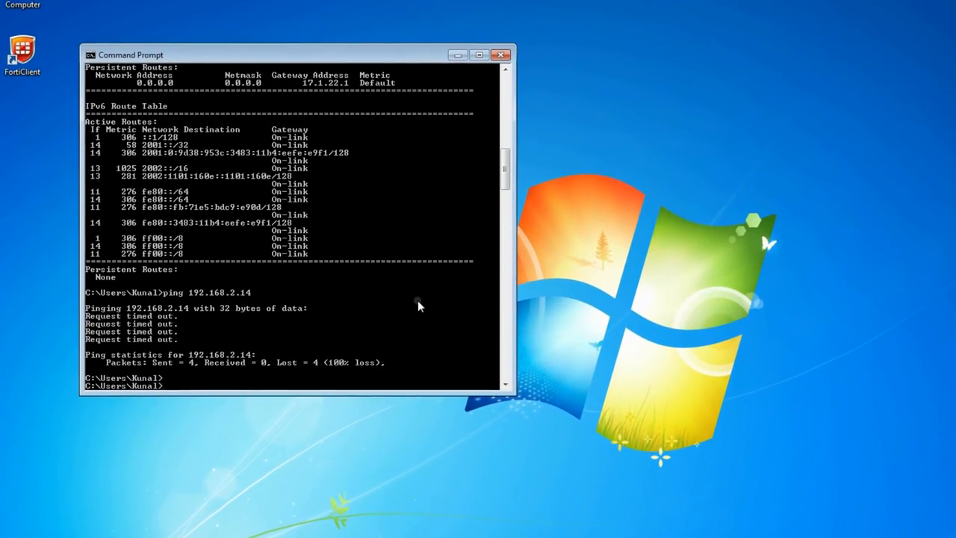
text(ipconfig)
key(Return)
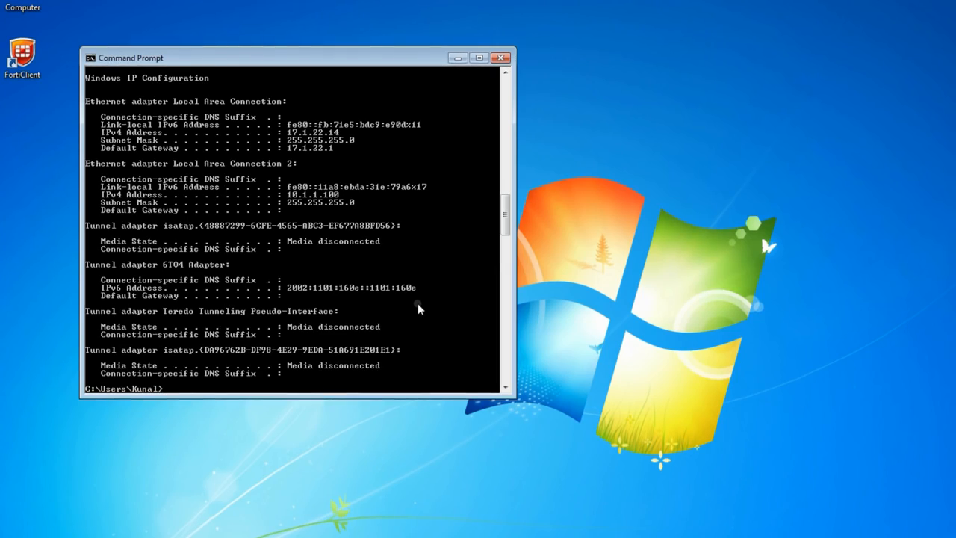
Run route print and examine the IPv4 routes with the VPN connected.
text(route print)
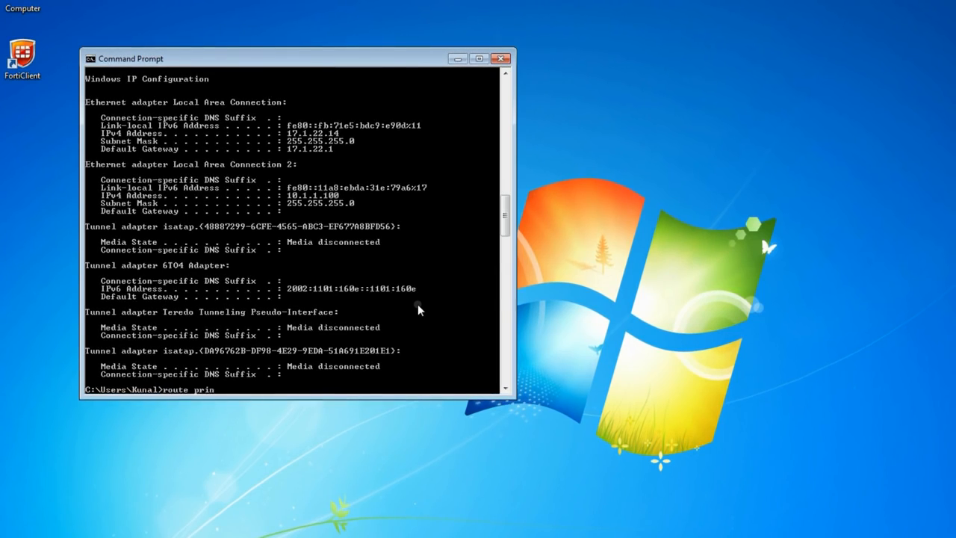
key(Return)
scroll(419, 304, up, 8)
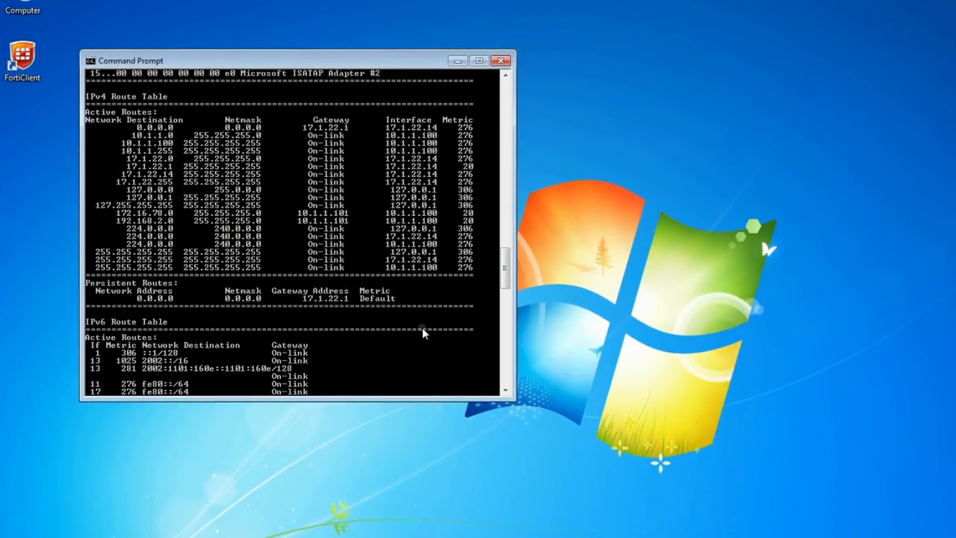
scroll(422, 327, down, 5)
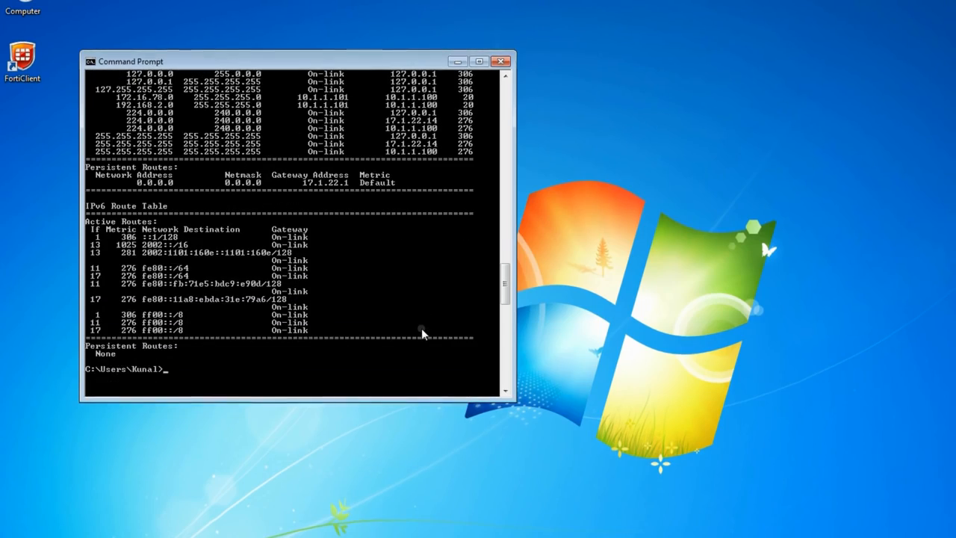
Ping 192.168.2.14 again to test reachability through the VPN tunnel.
text(ping 192.168.2.14)
key(Return)
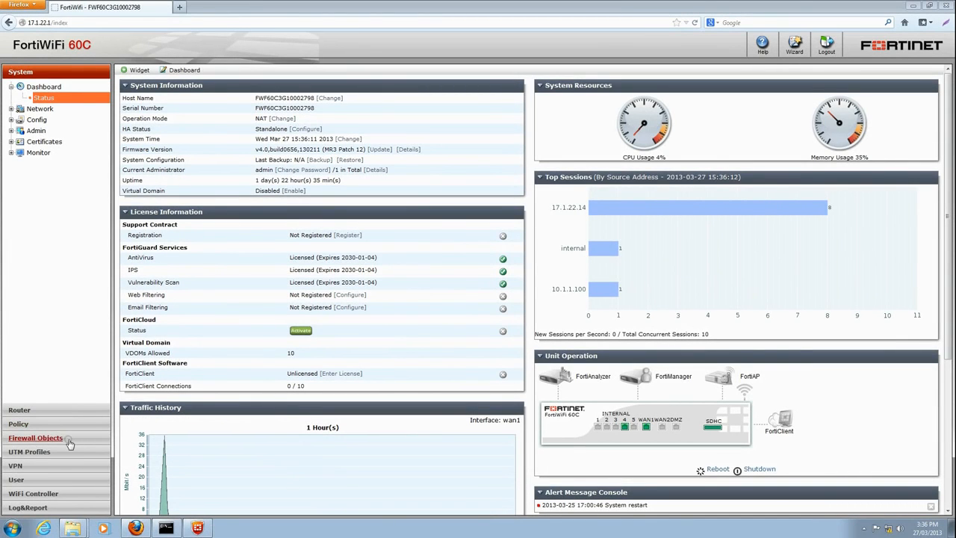
In the FortiWiFi 60C web interface, show the IPsec VPN monitor to check the active tunnel.
click(60, 465)
click(44, 202)
click(50, 213)
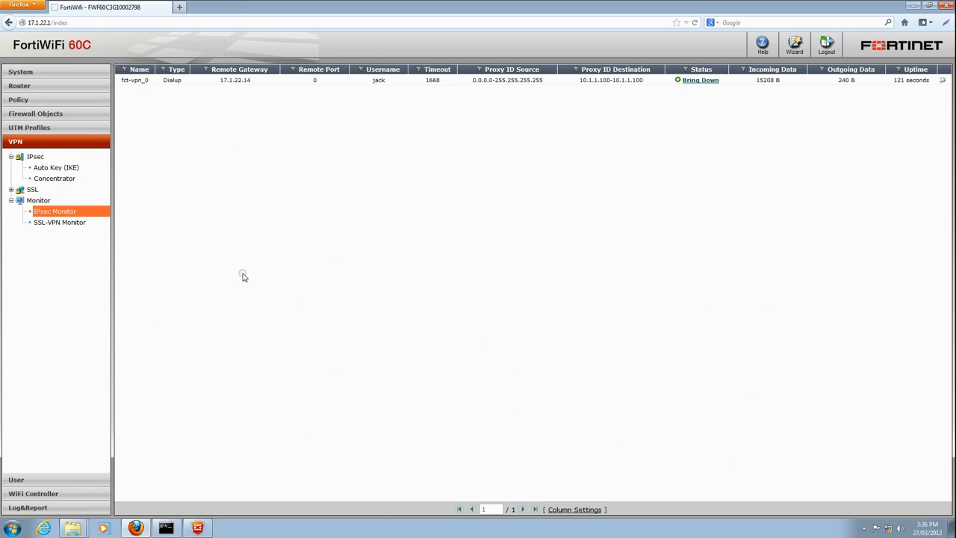